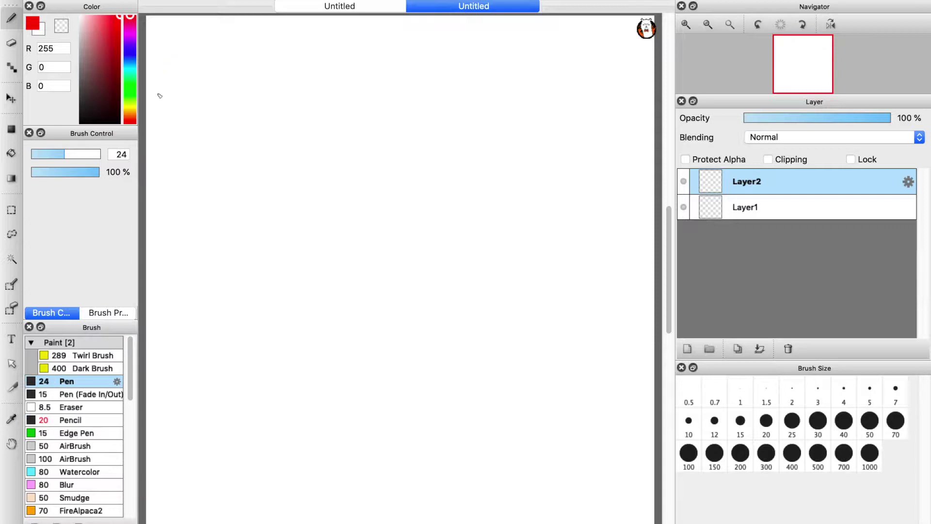
Paint overlapping palette blobs in red, blue, green, orange, yellow and purple at the canvas's upper-left corner on Layer2.
{"action": "mouse_move", "coordinate": [180, 49]}
{"action": "left_mouse_down"}
{"action": "mouse_move", "coordinate": [209, 68]}
{"action": "mouse_move", "coordinate": [201, 77]}
{"action": "mouse_move", "coordinate": [211, 73]}
{"action": "mouse_move", "coordinate": [216, 109]}
{"action": "mouse_move", "coordinate": [198, 125]}
{"action": "left_mouse_up"}
{"action": "left_click", "coordinate": [131, 72]}
{"action": "left_click", "coordinate": [132, 92]}
{"action": "left_click", "coordinate": [129, 121]}
{"action": "key", "text": "super+z"}
{"action": "left_click_drag", "start_coordinate": [130, 121], "coordinate": [130, 110]}
{"action": "mouse_move", "coordinate": [190, 134]}
{"action": "left_mouse_down"}
{"action": "mouse_move", "coordinate": [193, 126]}
{"action": "mouse_move", "coordinate": [169, 150]}
{"action": "left_mouse_up"}
{"action": "left_click", "coordinate": [130, 107]}
{"action": "mouse_move", "coordinate": [130, 50]}
{"action": "left_mouse_down"}
{"action": "mouse_move", "coordinate": [130, 39]}
{"action": "mouse_move", "coordinate": [165, 39]}
{"action": "left_mouse_up"}
Handwrite an underlined "Oh boy" in black beside the colour blobs with a size 23 pen, and undo the lettering.
{"action": "left_click", "coordinate": [117, 121]}
{"action": "left_click_drag", "start_coordinate": [83, 155], "coordinate": [64, 154]}
{"action": "left_click_drag", "start_coordinate": [279, 156], "coordinate": [319, 179]}
{"action": "left_click_drag", "start_coordinate": [289, 216], "coordinate": [314, 228]}
{"action": "left_click_drag", "start_coordinate": [336, 217], "coordinate": [342, 267]}
{"action": "left_click_drag", "start_coordinate": [283, 265], "coordinate": [385, 234]}
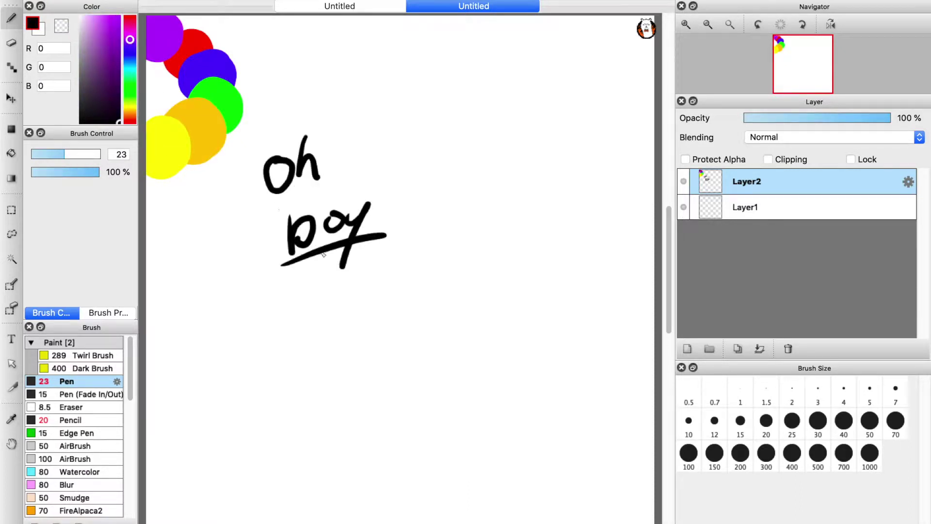
{"action": "key", "text": "super+z"}
{"action": "key", "text": "super+z"}
{"action": "key", "text": "super+z"}
{"action": "key", "text": "super+z"}
{"action": "key", "text": "super+z"}
{"action": "key", "text": "super+z"}
Sketch the character's head on Layer1 as a loose circle with the Pencil in pure red at size 20.
{"action": "left_click_drag", "start_coordinate": [130, 38], "coordinate": [125, 16]}
{"action": "left_click", "coordinate": [89, 23]}
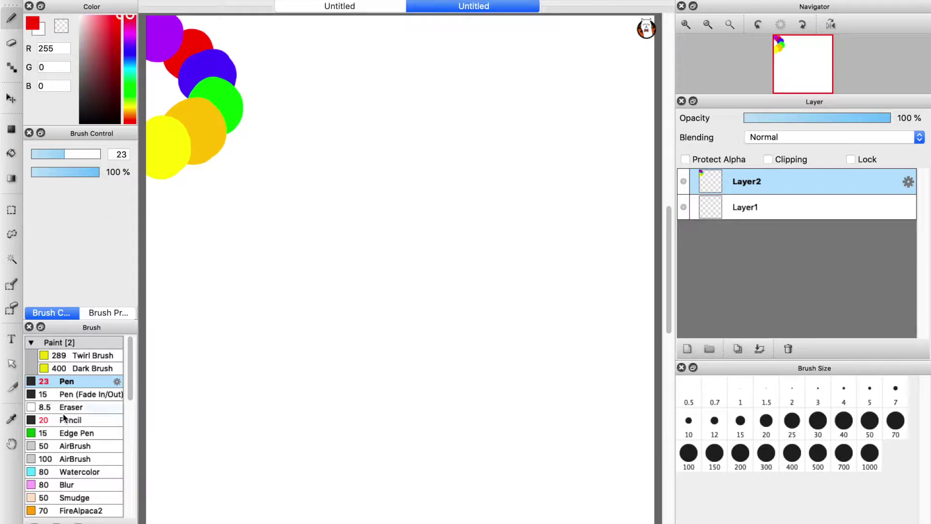
{"action": "left_click", "coordinate": [73, 420]}
{"action": "left_click", "coordinate": [710, 215]}
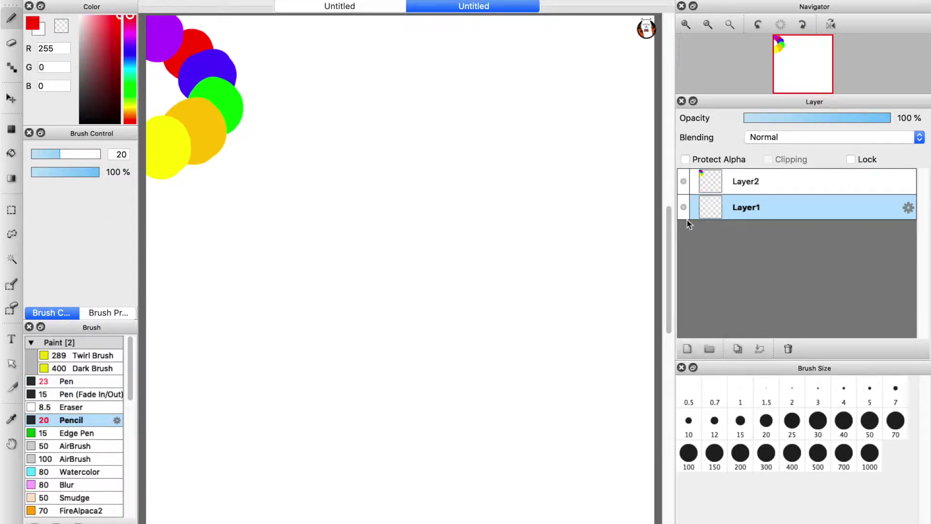
{"action": "left_click_drag", "start_coordinate": [363, 73], "coordinate": [384, 206]}
{"action": "key", "text": "super+z"}
{"action": "mouse_move", "coordinate": [423, 96]}
{"action": "left_mouse_down"}
{"action": "mouse_move", "coordinate": [370, 129]}
{"action": "mouse_move", "coordinate": [437, 197]}
{"action": "left_mouse_up"}
Sketch the torso below the head as a slim block divided into chest, waist and a tapered pelvis.
{"action": "left_click_drag", "start_coordinate": [360, 205], "coordinate": [340, 262]}
{"action": "mouse_move", "coordinate": [359, 214]}
{"action": "left_mouse_down"}
{"action": "mouse_move", "coordinate": [414, 224]}
{"action": "mouse_move", "coordinate": [403, 281]}
{"action": "left_mouse_up"}
{"action": "left_click_drag", "start_coordinate": [342, 268], "coordinate": [406, 283]}
{"action": "left_click_drag", "start_coordinate": [339, 310], "coordinate": [390, 309]}
{"action": "mouse_move", "coordinate": [332, 320]}
{"action": "left_mouse_down"}
{"action": "mouse_move", "coordinate": [384, 326]}
{"action": "mouse_move", "coordinate": [361, 355]}
{"action": "left_mouse_up"}
{"action": "left_click_drag", "start_coordinate": [342, 254], "coordinate": [335, 341]}
{"action": "key", "text": "super+z"}
{"action": "key", "text": "super+z"}
{"action": "mouse_move", "coordinate": [400, 264]}
{"action": "left_mouse_down"}
{"action": "mouse_move", "coordinate": [392, 339]}
{"action": "mouse_move", "coordinate": [402, 314]}
{"action": "left_mouse_up"}
{"action": "key", "text": "super+z"}
{"action": "left_click_drag", "start_coordinate": [401, 322], "coordinate": [348, 358]}
{"action": "left_click_drag", "start_coordinate": [344, 252], "coordinate": [341, 331]}
{"action": "left_click_drag", "start_coordinate": [405, 263], "coordinate": [406, 318]}
Lasso the head circle, move it slightly up and left above the torso, and clear the selection.
{"action": "left_click", "coordinate": [15, 234]}
{"action": "mouse_move", "coordinate": [445, 40]}
{"action": "left_mouse_down"}
{"action": "mouse_move", "coordinate": [362, 63]}
{"action": "mouse_move", "coordinate": [453, 46]}
{"action": "mouse_move", "coordinate": [432, 37]}
{"action": "left_mouse_up"}
{"action": "left_click", "coordinate": [12, 99]}
{"action": "left_click_drag", "start_coordinate": [419, 151], "coordinate": [391, 138]}
{"action": "left_click", "coordinate": [11, 234]}
{"action": "left_click", "coordinate": [170, 234]}
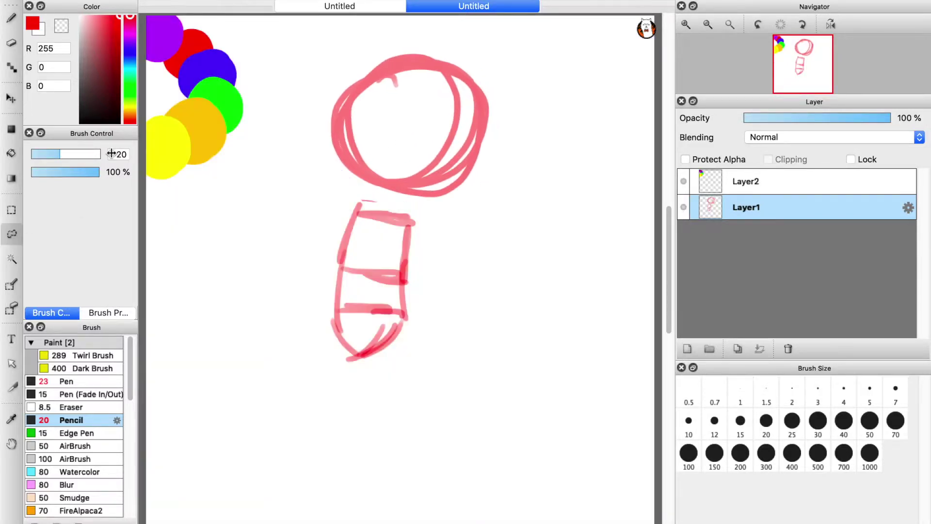
Sketch long leg outlines down from the pelvis with the Pencil and add the foot on the figure's left side.
{"action": "left_click", "coordinate": [11, 18]}
{"action": "left_click_drag", "start_coordinate": [335, 329], "coordinate": [354, 329]}
{"action": "left_click_drag", "start_coordinate": [313, 399], "coordinate": [309, 391]}
{"action": "key", "text": "super+z"}
{"action": "key", "text": "super+z"}
{"action": "key", "text": "super+z"}
{"action": "key", "text": "super+y"}
{"action": "left_click_drag", "start_coordinate": [340, 335], "coordinate": [347, 473]}
{"action": "left_click_drag", "start_coordinate": [404, 310], "coordinate": [399, 478]}
{"action": "left_click_drag", "start_coordinate": [340, 320], "coordinate": [320, 478]}
{"action": "mouse_move", "coordinate": [356, 352]}
{"action": "left_mouse_down"}
{"action": "mouse_move", "coordinate": [358, 473]}
{"action": "mouse_move", "coordinate": [305, 499]}
{"action": "left_mouse_up"}
{"action": "left_click_drag", "start_coordinate": [364, 482], "coordinate": [313, 505]}
Reinforce the leg on the figure's right side with inner and outer lines and sketch its pointed foot.
{"action": "left_click_drag", "start_coordinate": [403, 312], "coordinate": [403, 464]}
{"action": "mouse_move", "coordinate": [382, 351]}
{"action": "left_mouse_down"}
{"action": "mouse_move", "coordinate": [406, 457]}
{"action": "mouse_move", "coordinate": [387, 469]}
{"action": "mouse_move", "coordinate": [390, 489]}
{"action": "left_mouse_up"}
{"action": "left_click_drag", "start_coordinate": [406, 479], "coordinate": [428, 504]}
{"action": "left_click_drag", "start_coordinate": [402, 459], "coordinate": [427, 501]}
{"action": "mouse_move", "coordinate": [380, 339]}
{"action": "left_mouse_down"}
{"action": "mouse_move", "coordinate": [384, 488]}
{"action": "mouse_move", "coordinate": [428, 508]}
{"action": "left_mouse_up"}
{"action": "left_click_drag", "start_coordinate": [405, 445], "coordinate": [432, 513]}
{"action": "left_click_drag", "start_coordinate": [400, 329], "coordinate": [400, 459]}
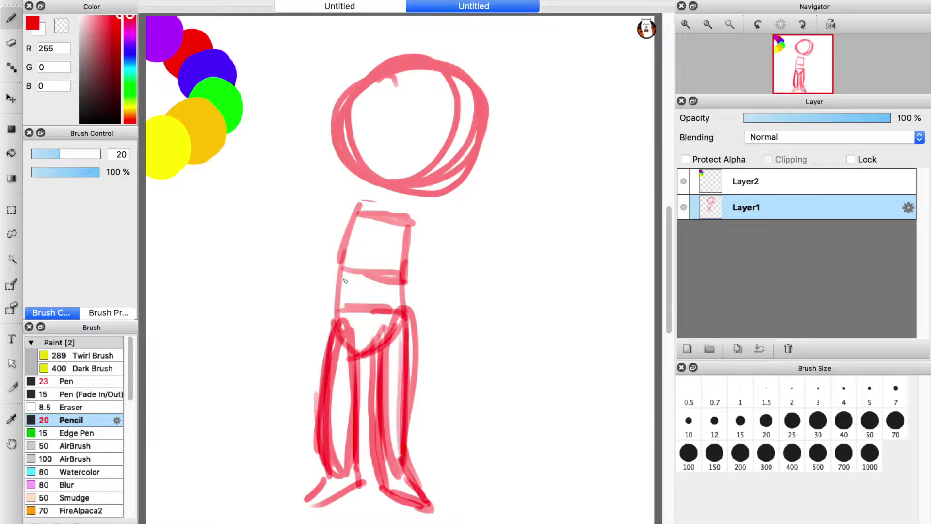
Sketch the neck between head and torso and draw curved vertical and horizontal guidelines across the face.
{"action": "left_click_drag", "start_coordinate": [379, 164], "coordinate": [364, 240]}
{"action": "left_click_drag", "start_coordinate": [413, 172], "coordinate": [389, 241]}
{"action": "left_click_drag", "start_coordinate": [423, 83], "coordinate": [381, 170]}
{"action": "key", "text": "super+z"}
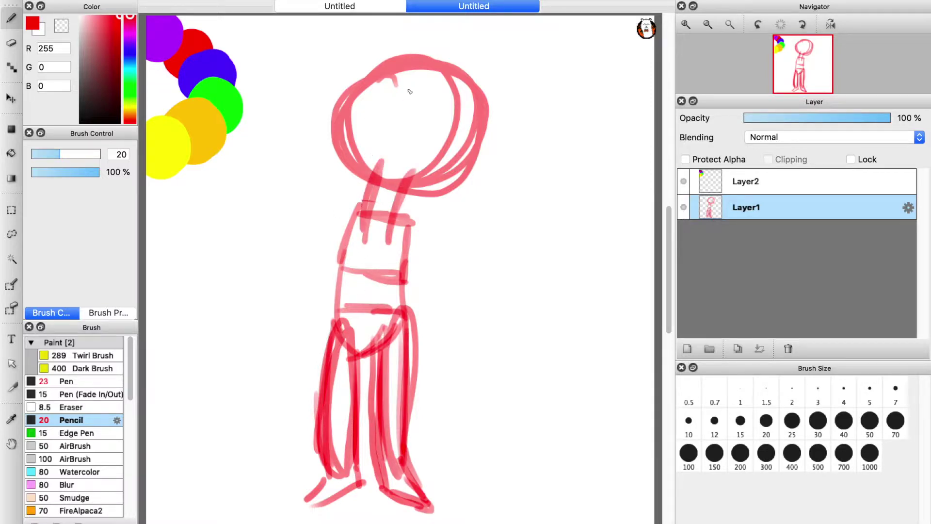
{"action": "left_click_drag", "start_coordinate": [428, 84], "coordinate": [380, 165]}
{"action": "left_click_drag", "start_coordinate": [434, 130], "coordinate": [353, 114]}
Sketch the shoulders and both arms, one bent with its hand at the hip and one hanging straight.
{"action": "mouse_move", "coordinate": [363, 205]}
{"action": "left_mouse_down"}
{"action": "mouse_move", "coordinate": [313, 252]}
{"action": "mouse_move", "coordinate": [325, 338]}
{"action": "mouse_move", "coordinate": [304, 306]}
{"action": "mouse_move", "coordinate": [338, 341]}
{"action": "mouse_move", "coordinate": [346, 242]}
{"action": "left_mouse_up"}
{"action": "mouse_move", "coordinate": [414, 217]}
{"action": "left_mouse_down"}
{"action": "mouse_move", "coordinate": [421, 390]}
{"action": "mouse_move", "coordinate": [420, 215]}
{"action": "mouse_move", "coordinate": [407, 274]}
{"action": "left_mouse_up"}
{"action": "left_click_drag", "start_coordinate": [409, 286], "coordinate": [421, 379]}
{"action": "mouse_move", "coordinate": [422, 223]}
{"action": "left_mouse_down"}
{"action": "mouse_move", "coordinate": [421, 381]}
{"action": "mouse_move", "coordinate": [408, 352]}
{"action": "mouse_move", "coordinate": [414, 395]}
{"action": "left_mouse_up"}
{"action": "key", "text": "super+z"}
{"action": "key", "text": "super+z"}
{"action": "left_click_drag", "start_coordinate": [414, 388], "coordinate": [407, 286]}
{"action": "left_click_drag", "start_coordinate": [416, 357], "coordinate": [420, 242]}
{"action": "mouse_move", "coordinate": [394, 214]}
{"action": "left_mouse_down"}
{"action": "mouse_move", "coordinate": [419, 221]}
{"action": "mouse_move", "coordinate": [426, 278]}
{"action": "left_mouse_up"}
Try out long hair and a high flowing ponytail on the head, and undo the hair strokes.
{"action": "left_click_drag", "start_coordinate": [478, 95], "coordinate": [546, 342]}
{"action": "left_click_drag", "start_coordinate": [324, 144], "coordinate": [405, 356]}
{"action": "key", "text": "super+z"}
{"action": "key", "text": "super+z"}
{"action": "mouse_move", "coordinate": [431, 60]}
{"action": "left_mouse_down"}
{"action": "mouse_move", "coordinate": [297, 219]}
{"action": "mouse_move", "coordinate": [432, 60]}
{"action": "mouse_move", "coordinate": [505, 85]}
{"action": "mouse_move", "coordinate": [475, 177]}
{"action": "mouse_move", "coordinate": [523, 313]}
{"action": "left_mouse_up"}
{"action": "key", "text": "super+z"}
{"action": "key", "text": "super+z"}
{"action": "left_click_drag", "start_coordinate": [492, 70], "coordinate": [413, 79]}
{"action": "mouse_move", "coordinate": [444, 34]}
{"action": "left_mouse_down"}
{"action": "mouse_move", "coordinate": [511, 243]}
{"action": "mouse_move", "coordinate": [511, 313]}
{"action": "left_mouse_up"}
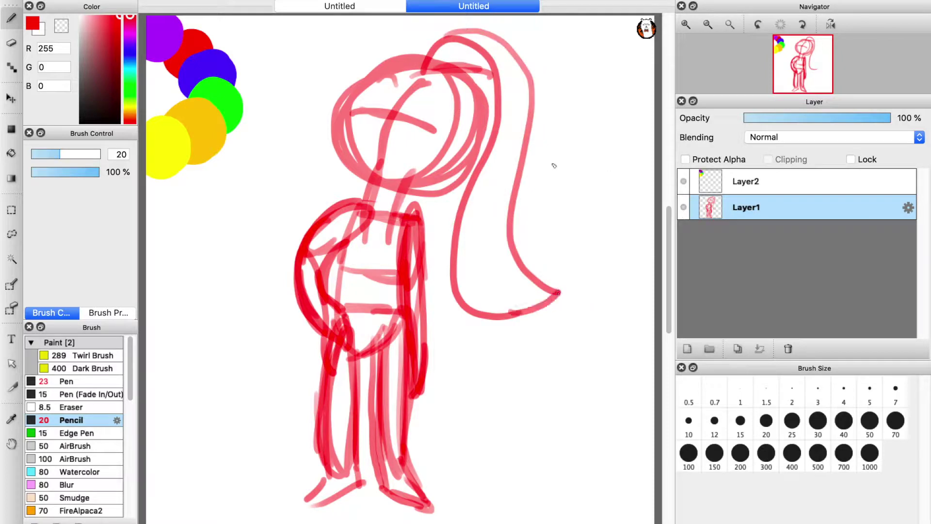
{"action": "key", "text": "super+z"}
{"action": "key", "text": "super+z"}
{"action": "key", "text": "super+z"}
{"action": "key", "text": "super+z"}
Sketch shoulder-length wavy hair around the head with a round bun on each side.
{"action": "mouse_move", "coordinate": [443, 61]}
{"action": "left_mouse_down"}
{"action": "mouse_move", "coordinate": [475, 237]}
{"action": "mouse_move", "coordinate": [476, 227]}
{"action": "mouse_move", "coordinate": [369, 228]}
{"action": "mouse_move", "coordinate": [356, 72]}
{"action": "mouse_move", "coordinate": [439, 65]}
{"action": "mouse_move", "coordinate": [476, 188]}
{"action": "left_mouse_up"}
{"action": "mouse_move", "coordinate": [496, 119]}
{"action": "left_mouse_down"}
{"action": "mouse_move", "coordinate": [477, 114]}
{"action": "mouse_move", "coordinate": [502, 121]}
{"action": "left_mouse_up"}
{"action": "mouse_move", "coordinate": [351, 94]}
{"action": "left_mouse_down"}
{"action": "mouse_move", "coordinate": [342, 82]}
{"action": "mouse_move", "coordinate": [332, 106]}
{"action": "left_mouse_up"}
{"action": "mouse_move", "coordinate": [423, 76]}
{"action": "left_mouse_down"}
{"action": "mouse_move", "coordinate": [346, 84]}
{"action": "mouse_move", "coordinate": [376, 118]}
{"action": "mouse_move", "coordinate": [390, 96]}
{"action": "left_mouse_up"}
{"action": "key", "text": "super+z"}
{"action": "key", "text": "super+z"}
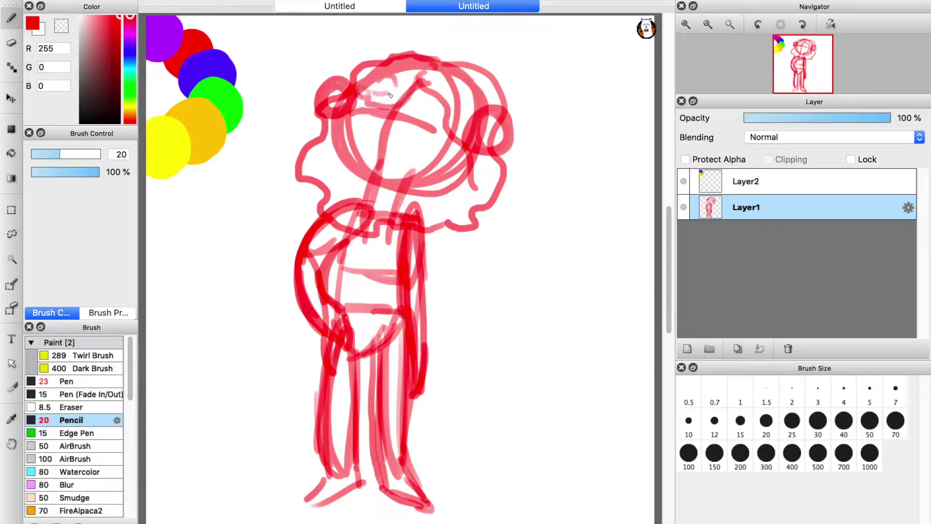
Sketch the face with two large round eyes, a small nose and a short mouth.
{"action": "left_click_drag", "start_coordinate": [369, 65], "coordinate": [349, 83]}
{"action": "mouse_move", "coordinate": [345, 70]}
{"action": "left_mouse_down"}
{"action": "mouse_move", "coordinate": [369, 116]}
{"action": "mouse_move", "coordinate": [373, 100]}
{"action": "left_mouse_up"}
{"action": "left_click_drag", "start_coordinate": [415, 104], "coordinate": [424, 112]}
{"action": "left_click_drag", "start_coordinate": [394, 160], "coordinate": [406, 154]}
{"action": "left_click_drag", "start_coordinate": [381, 129], "coordinate": [378, 149]}
{"action": "key", "text": "super+z"}
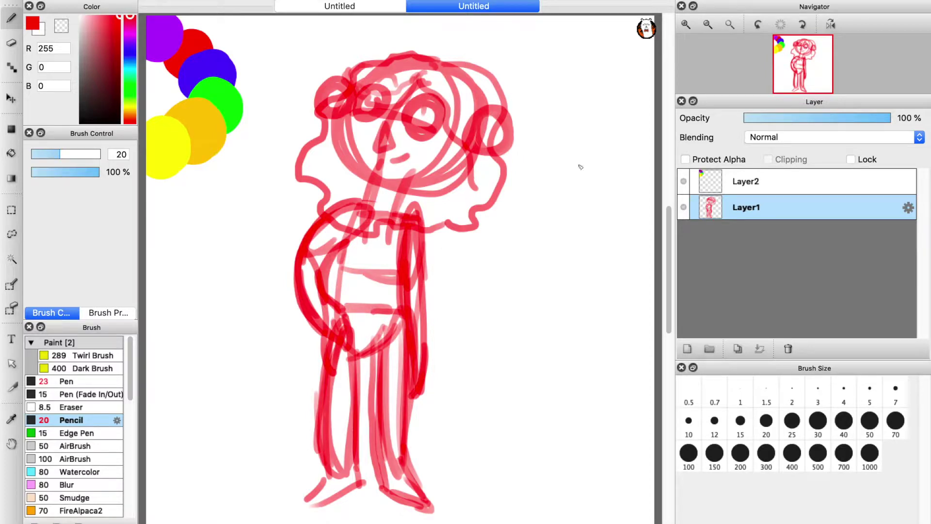
Fade the red sketch on Layer1 and prepare a new layer above it with blue (RGB 0, 15, 255) as the colour.
{"action": "left_click", "coordinate": [687, 349]}
{"action": "left_click", "coordinate": [745, 233]}
{"action": "left_click", "coordinate": [799, 118]}
{"action": "left_click", "coordinate": [757, 207]}
{"action": "left_click", "coordinate": [130, 52]}
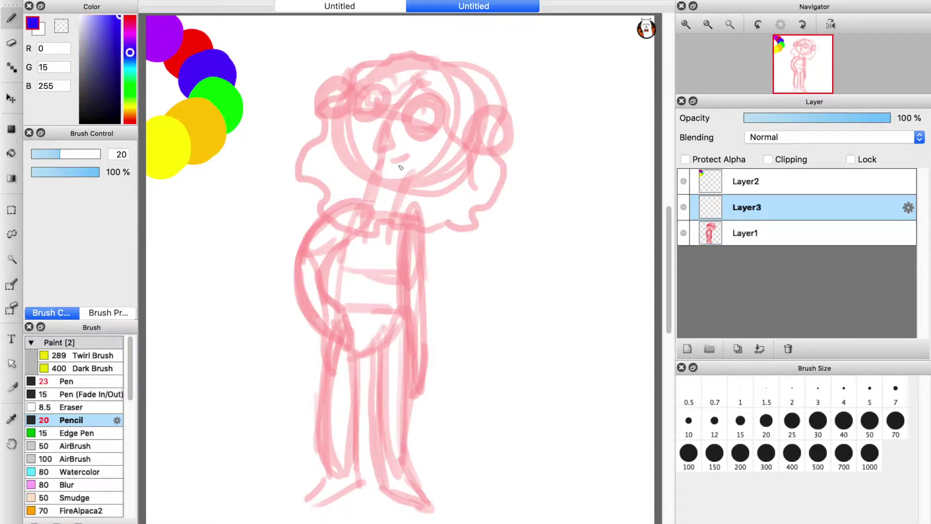
Trace the parted curly hair, the side bun and the round eyes in blue over the faded sketch.
{"action": "left_click_drag", "start_coordinate": [429, 73], "coordinate": [484, 156]}
{"action": "key", "text": "super+z"}
{"action": "mouse_move", "coordinate": [488, 105]}
{"action": "left_mouse_down"}
{"action": "mouse_move", "coordinate": [509, 147]}
{"action": "mouse_move", "coordinate": [478, 154]}
{"action": "mouse_move", "coordinate": [500, 141]}
{"action": "mouse_move", "coordinate": [502, 158]}
{"action": "left_mouse_up"}
{"action": "key", "text": "super+z"}
{"action": "left_click_drag", "start_coordinate": [482, 113], "coordinate": [496, 144]}
{"action": "key", "text": "super+z"}
{"action": "key", "text": "super+z"}
{"action": "mouse_move", "coordinate": [487, 109]}
{"action": "left_mouse_down"}
{"action": "mouse_move", "coordinate": [489, 147]}
{"action": "mouse_move", "coordinate": [502, 130]}
{"action": "mouse_move", "coordinate": [487, 151]}
{"action": "left_mouse_up"}
{"action": "key", "text": "super+z"}
{"action": "left_click_drag", "start_coordinate": [429, 67], "coordinate": [484, 176]}
{"action": "mouse_move", "coordinate": [458, 99]}
{"action": "left_mouse_down"}
{"action": "mouse_move", "coordinate": [486, 175]}
{"action": "mouse_move", "coordinate": [470, 193]}
{"action": "left_mouse_up"}
{"action": "mouse_move", "coordinate": [432, 64]}
{"action": "left_mouse_down"}
{"action": "mouse_move", "coordinate": [507, 109]}
{"action": "mouse_move", "coordinate": [478, 224]}
{"action": "mouse_move", "coordinate": [423, 232]}
{"action": "mouse_move", "coordinate": [313, 99]}
{"action": "left_mouse_up"}
{"action": "left_click_drag", "start_coordinate": [415, 81], "coordinate": [314, 156]}
{"action": "mouse_move", "coordinate": [311, 101]}
{"action": "left_mouse_down"}
{"action": "mouse_move", "coordinate": [291, 145]}
{"action": "mouse_move", "coordinate": [322, 213]}
{"action": "left_mouse_up"}
{"action": "mouse_move", "coordinate": [415, 106]}
{"action": "left_mouse_down"}
{"action": "mouse_move", "coordinate": [427, 134]}
{"action": "mouse_move", "coordinate": [413, 99]}
{"action": "mouse_move", "coordinate": [354, 112]}
{"action": "mouse_move", "coordinate": [388, 92]}
{"action": "left_mouse_up"}
{"action": "key", "text": "super+z"}
Set the Pencil size to 13 and trace the face with its curved jawline, round nose and small mouth.
{"action": "left_click", "coordinate": [49, 154]}
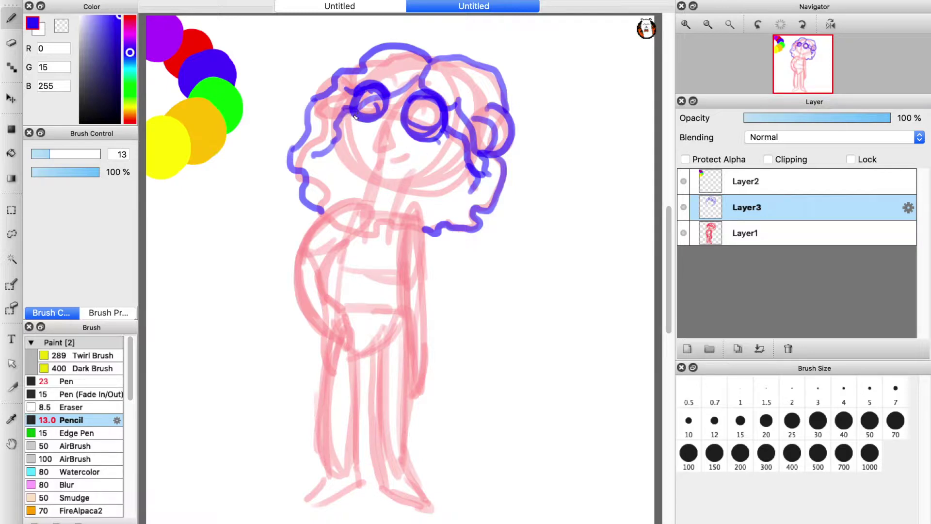
{"action": "left_click_drag", "start_coordinate": [387, 139], "coordinate": [457, 180]}
{"action": "key", "text": "super+z"}
{"action": "left_click_drag", "start_coordinate": [334, 141], "coordinate": [421, 191]}
{"action": "mouse_move", "coordinate": [371, 177]}
{"action": "left_mouse_down"}
{"action": "mouse_move", "coordinate": [454, 180]}
{"action": "mouse_move", "coordinate": [466, 161]}
{"action": "left_mouse_up"}
{"action": "left_click_drag", "start_coordinate": [336, 144], "coordinate": [466, 163]}
{"action": "key", "text": "super+z"}
{"action": "key", "text": "super+z"}
{"action": "key", "text": "super+z"}
{"action": "key", "text": "super+z"}
{"action": "left_click_drag", "start_coordinate": [333, 125], "coordinate": [466, 154]}
{"action": "key", "text": "super+z"}
{"action": "key", "text": "super+z"}
Trace the neck, the shoulders and the short sleeves in blue.
{"action": "mouse_move", "coordinate": [376, 180]}
{"action": "left_mouse_down"}
{"action": "mouse_move", "coordinate": [368, 202]}
{"action": "mouse_move", "coordinate": [396, 212]}
{"action": "left_mouse_up"}
{"action": "key", "text": "ctrl+z"}
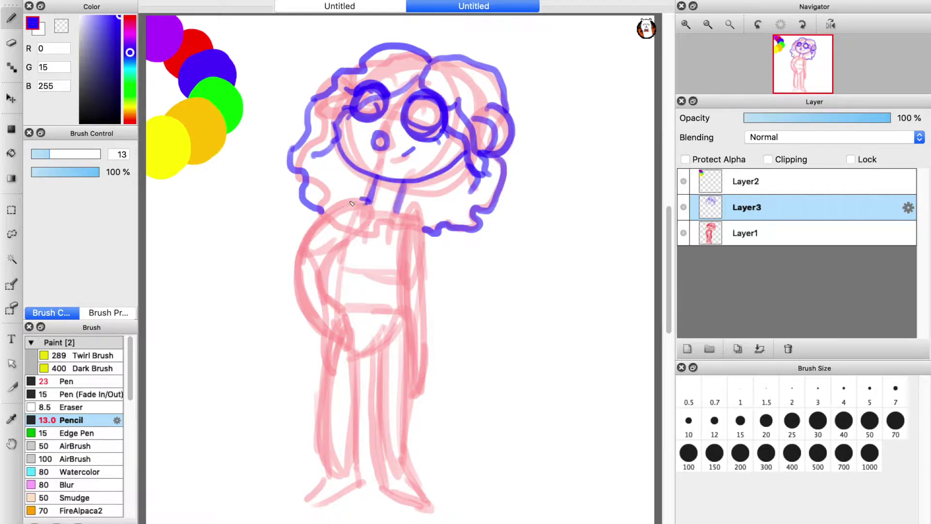
{"action": "left_click_drag", "start_coordinate": [367, 205], "coordinate": [294, 233]}
{"action": "left_click_drag", "start_coordinate": [393, 212], "coordinate": [420, 217]}
{"action": "left_click_drag", "start_coordinate": [418, 224], "coordinate": [430, 277]}
Trace the torso edge beside the bent arm and draw that arm with its fingers resting at the hip.
{"action": "mouse_move", "coordinate": [341, 205]}
{"action": "left_mouse_down"}
{"action": "mouse_move", "coordinate": [292, 245]}
{"action": "mouse_move", "coordinate": [340, 304]}
{"action": "left_mouse_up"}
{"action": "left_click_drag", "start_coordinate": [300, 245], "coordinate": [332, 329]}
{"action": "left_click_drag", "start_coordinate": [330, 256], "coordinate": [349, 310]}
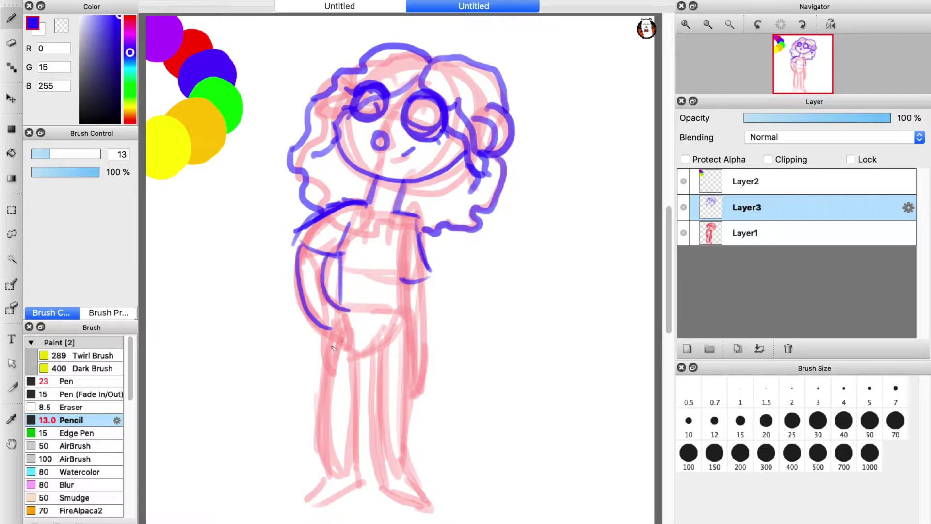
{"action": "left_click_drag", "start_coordinate": [319, 359], "coordinate": [347, 367]}
{"action": "mouse_move", "coordinate": [330, 371]}
{"action": "left_mouse_down"}
{"action": "mouse_move", "coordinate": [331, 344]}
{"action": "mouse_move", "coordinate": [332, 369]}
{"action": "left_mouse_up"}
{"action": "mouse_move", "coordinate": [328, 369]}
{"action": "left_mouse_down"}
{"action": "mouse_move", "coordinate": [345, 368]}
{"action": "mouse_move", "coordinate": [321, 288]}
{"action": "left_mouse_up"}
{"action": "key", "text": "super+z"}
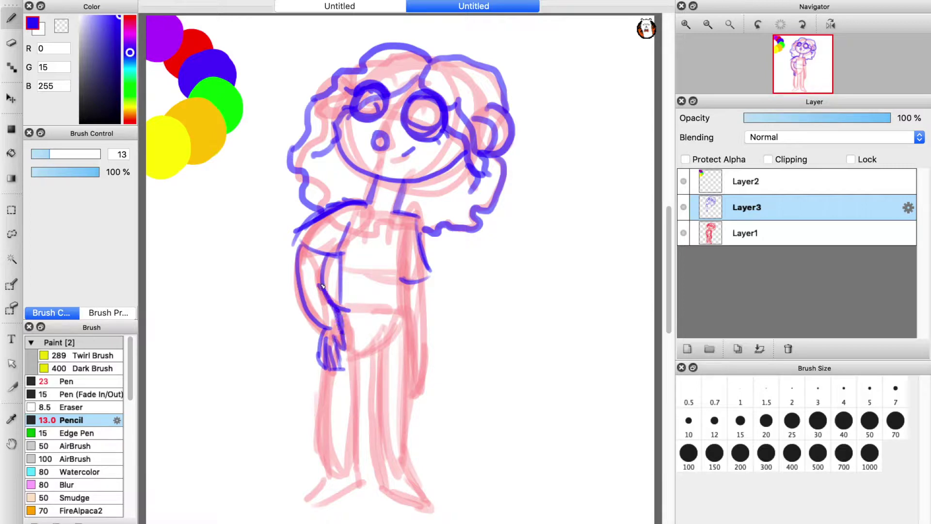
Trace the straight hanging arm and outline the shirt with its sides and a hem across the hips.
{"action": "left_click_drag", "start_coordinate": [425, 277], "coordinate": [416, 400]}
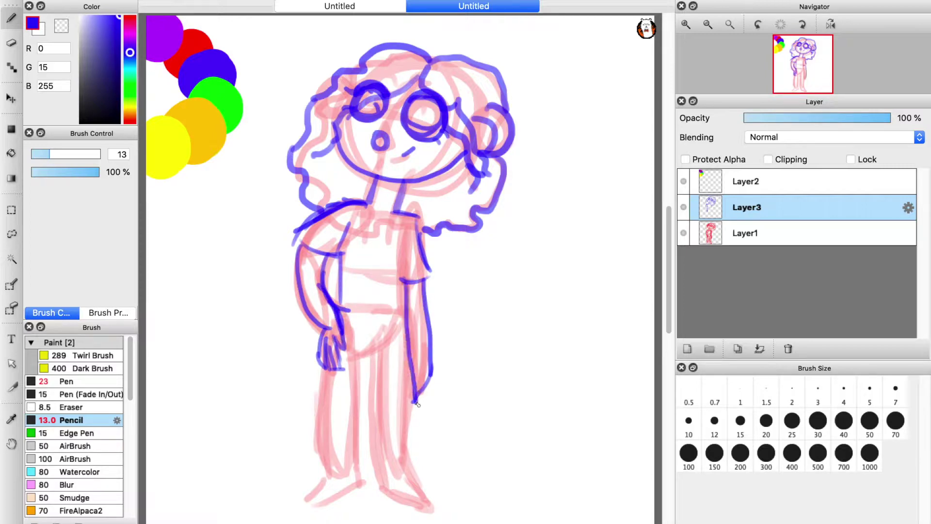
{"action": "mouse_move", "coordinate": [402, 321]}
{"action": "left_mouse_down"}
{"action": "mouse_move", "coordinate": [403, 366]}
{"action": "mouse_move", "coordinate": [312, 366]}
{"action": "left_mouse_up"}
{"action": "left_click_drag", "start_coordinate": [349, 224], "coordinate": [341, 266]}
{"action": "left_click_drag", "start_coordinate": [405, 241], "coordinate": [400, 277]}
{"action": "left_click_drag", "start_coordinate": [401, 224], "coordinate": [400, 304]}
{"action": "left_click_drag", "start_coordinate": [347, 227], "coordinate": [341, 266]}
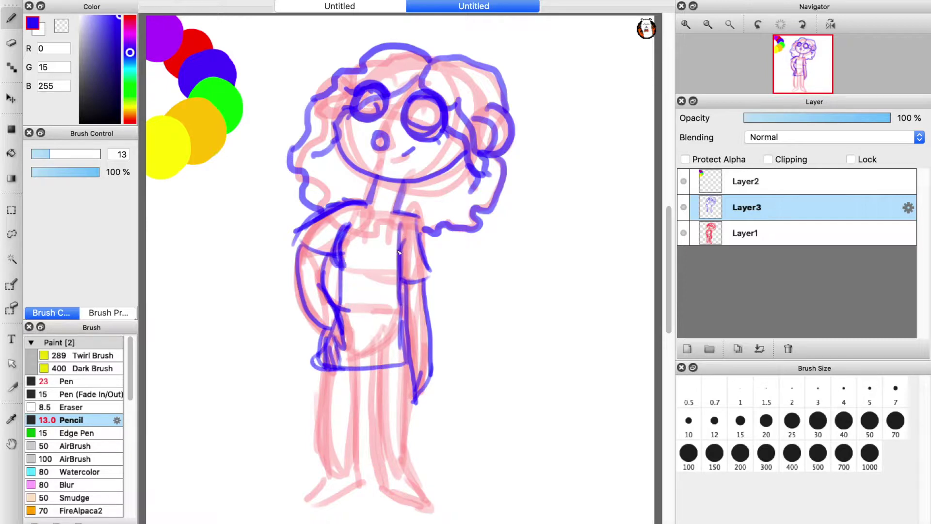
Trace the two straight trouser legs in blue from the shirt hem down to the ankles.
{"action": "left_click_drag", "start_coordinate": [324, 367], "coordinate": [322, 470]}
{"action": "key", "text": "ctrl+z"}
{"action": "mouse_move", "coordinate": [323, 368]}
{"action": "left_mouse_down"}
{"action": "mouse_move", "coordinate": [322, 480]}
{"action": "mouse_move", "coordinate": [363, 482]}
{"action": "left_mouse_up"}
{"action": "left_click_drag", "start_coordinate": [359, 420], "coordinate": [357, 467]}
{"action": "left_click_drag", "start_coordinate": [356, 366], "coordinate": [354, 481]}
{"action": "mouse_move", "coordinate": [372, 366]}
{"action": "left_mouse_down"}
{"action": "mouse_move", "coordinate": [370, 484]}
{"action": "mouse_move", "coordinate": [414, 479]}
{"action": "left_mouse_up"}
{"action": "left_click_drag", "start_coordinate": [413, 480], "coordinate": [412, 399]}
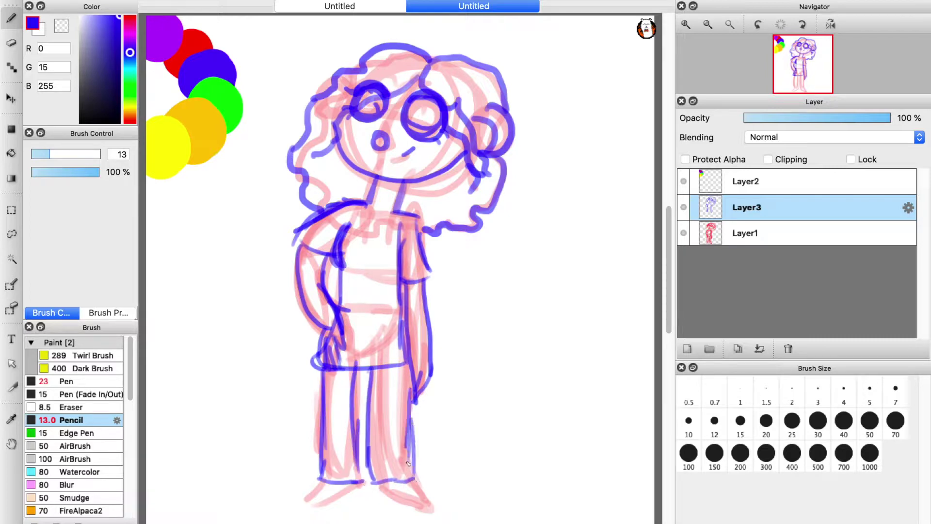
Trace both pointed feet in blue below the trousers and draw the pupils inside the eyes.
{"action": "left_click_drag", "start_coordinate": [385, 495], "coordinate": [430, 517]}
{"action": "left_click_drag", "start_coordinate": [409, 480], "coordinate": [428, 515]}
{"action": "left_click_drag", "start_coordinate": [322, 485], "coordinate": [306, 505]}
{"action": "left_click_drag", "start_coordinate": [316, 507], "coordinate": [358, 485]}
{"action": "mouse_move", "coordinate": [407, 480]}
{"action": "left_mouse_down"}
{"action": "mouse_move", "coordinate": [436, 503]}
{"action": "mouse_move", "coordinate": [431, 510]}
{"action": "left_mouse_up"}
{"action": "key", "text": "ctrl+z"}
{"action": "key", "text": "ctrl+z"}
{"action": "left_click_drag", "start_coordinate": [418, 103], "coordinate": [413, 116]}
{"action": "left_click_drag", "start_coordinate": [369, 89], "coordinate": [366, 95]}
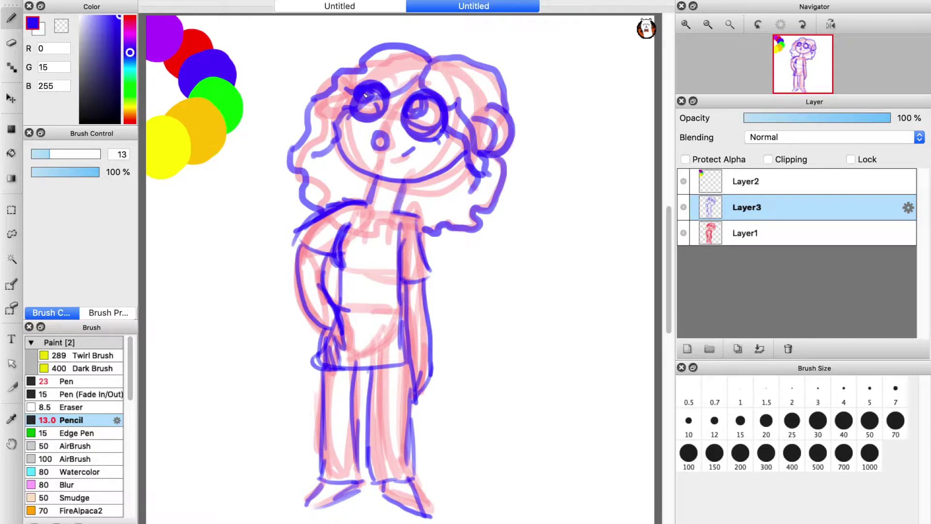
Draw a wide flat ground ellipse in blue around the character's feet.
{"action": "mouse_move", "coordinate": [427, 481]}
{"action": "left_mouse_down"}
{"action": "mouse_move", "coordinate": [478, 495]}
{"action": "mouse_move", "coordinate": [368, 500]}
{"action": "left_mouse_up"}
{"action": "key", "text": "ctrl+z"}
{"action": "mouse_move", "coordinate": [427, 487]}
{"action": "left_mouse_down"}
{"action": "mouse_move", "coordinate": [474, 482]}
{"action": "mouse_move", "coordinate": [326, 480]}
{"action": "left_mouse_up"}
{"action": "key", "text": "super+z"}
{"action": "mouse_move", "coordinate": [436, 471]}
{"action": "left_mouse_down"}
{"action": "mouse_move", "coordinate": [388, 520]}
{"action": "mouse_move", "coordinate": [427, 467]}
{"action": "mouse_move", "coordinate": [421, 516]}
{"action": "mouse_move", "coordinate": [340, 463]}
{"action": "mouse_move", "coordinate": [277, 481]}
{"action": "left_mouse_up"}
{"action": "key", "text": "super+z"}
{"action": "key", "text": "super+z"}
{"action": "key", "text": "super+z"}
{"action": "key", "text": "super+z"}
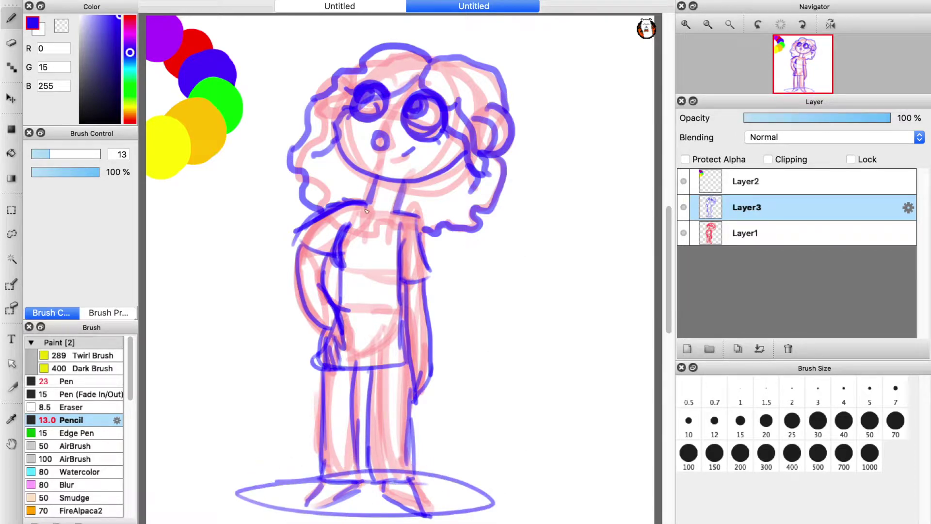
{"action": "key", "text": "super+z"}
Sketch the shirt's neckline in blue, then add the inner ear detail and wavy curl lines inside the hair.
{"action": "left_click_drag", "start_coordinate": [353, 226], "coordinate": [407, 226]}
{"action": "mouse_move", "coordinate": [490, 111]}
{"action": "left_mouse_down"}
{"action": "mouse_move", "coordinate": [479, 127]}
{"action": "mouse_move", "coordinate": [493, 190]}
{"action": "left_mouse_up"}
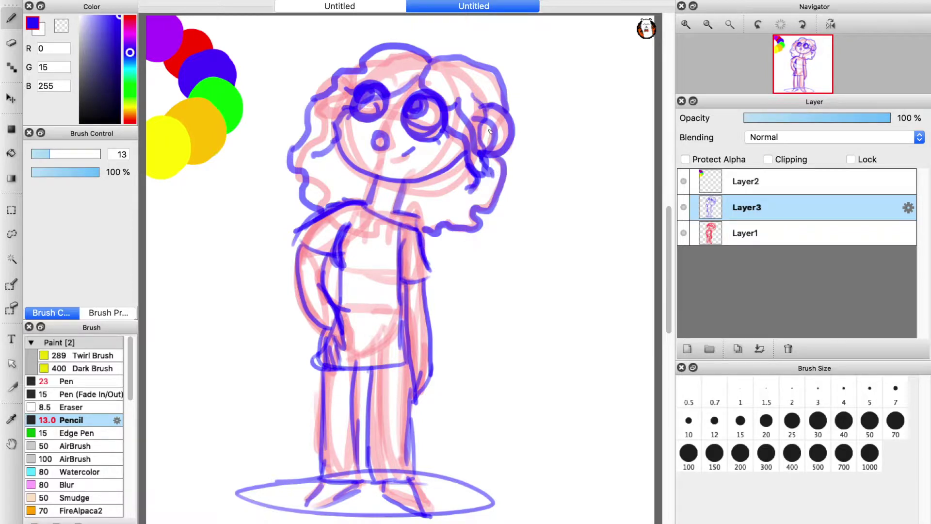
{"action": "mouse_move", "coordinate": [407, 74]}
{"action": "left_mouse_down"}
{"action": "mouse_move", "coordinate": [329, 110]}
{"action": "mouse_move", "coordinate": [327, 197]}
{"action": "left_mouse_up"}
{"action": "left_click_drag", "start_coordinate": [428, 78], "coordinate": [468, 76]}
{"action": "key", "text": "ctrl+z"}
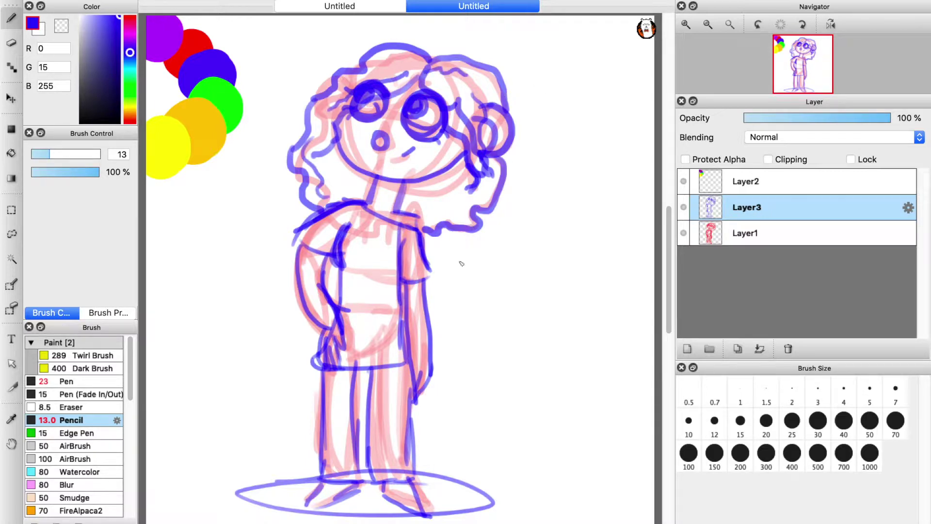
Add a new layer above Layer3, lower Layer3's opacity, and ready the black Pen at size 23 on the new layer.
{"action": "left_click", "coordinate": [687, 348]}
{"action": "left_click", "coordinate": [771, 228]}
{"action": "left_click_drag", "start_coordinate": [813, 118], "coordinate": [841, 118]}
{"action": "left_click", "coordinate": [756, 207]}
{"action": "left_click", "coordinate": [484, 1]}
{"action": "left_click", "coordinate": [491, 151]}
{"action": "mouse_move", "coordinate": [421, 91]}
{"action": "left_mouse_down"}
{"action": "mouse_move", "coordinate": [332, 127]}
{"action": "mouse_move", "coordinate": [335, 148]}
{"action": "left_mouse_up"}
{"action": "key", "text": "ctrl+z"}
{"action": "left_click", "coordinate": [82, 383]}
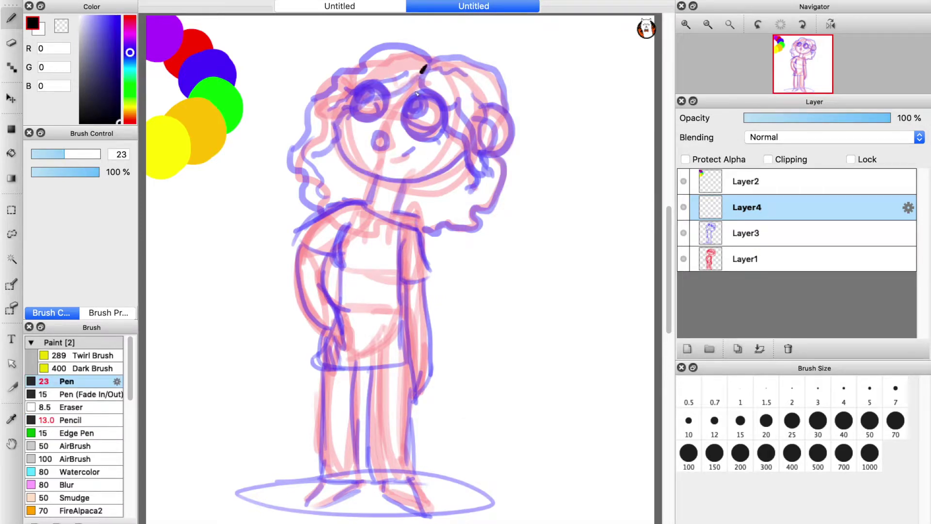
Ink the swept fringe and the wavy outer hair outline in black from the parting down to the shoulder.
{"action": "mouse_move", "coordinate": [423, 74]}
{"action": "left_mouse_down"}
{"action": "mouse_move", "coordinate": [345, 114]}
{"action": "mouse_move", "coordinate": [327, 147]}
{"action": "left_mouse_up"}
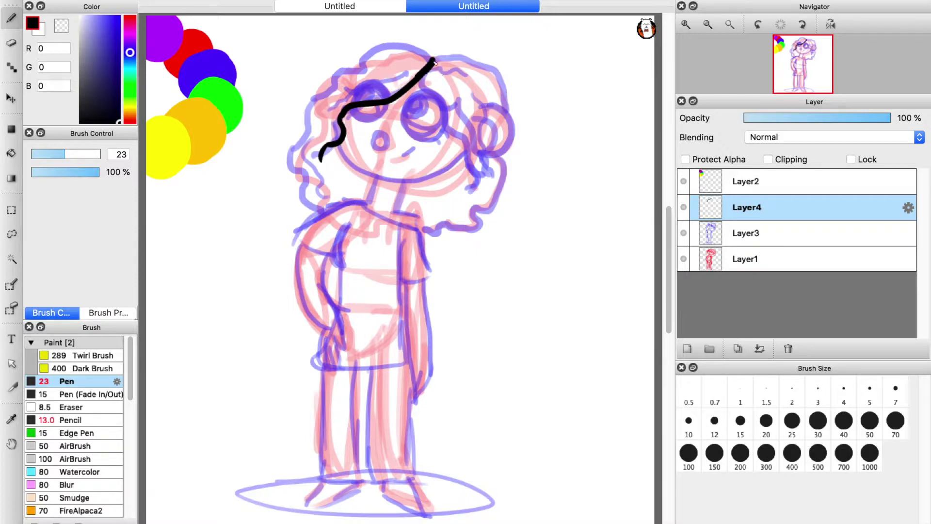
{"action": "mouse_move", "coordinate": [433, 61]}
{"action": "left_mouse_down"}
{"action": "mouse_move", "coordinate": [348, 74]}
{"action": "mouse_move", "coordinate": [322, 103]}
{"action": "left_mouse_up"}
{"action": "key", "text": "ctrl+z"}
{"action": "key", "text": "ctrl+z"}
{"action": "key", "text": "ctrl+z"}
{"action": "mouse_move", "coordinate": [355, 73]}
{"action": "left_mouse_down"}
{"action": "mouse_move", "coordinate": [301, 121]}
{"action": "mouse_move", "coordinate": [303, 154]}
{"action": "left_mouse_up"}
{"action": "key", "text": "ctrl+z"}
{"action": "mouse_move", "coordinate": [301, 117]}
{"action": "left_mouse_down"}
{"action": "mouse_move", "coordinate": [299, 176]}
{"action": "mouse_move", "coordinate": [325, 212]}
{"action": "left_mouse_up"}
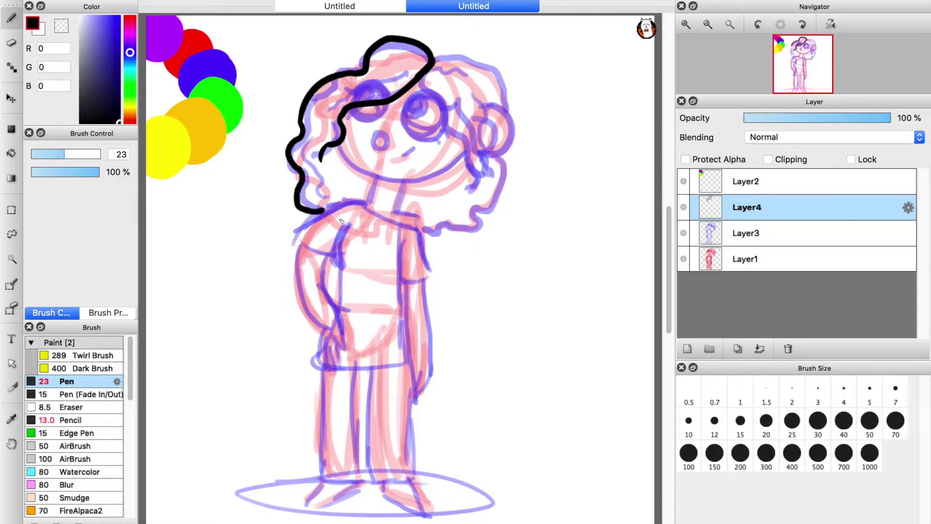
Ink the curved jawline and the short wavy fringe strands running from the parting to the cheek near the ear.
{"action": "left_click_drag", "start_coordinate": [340, 146], "coordinate": [467, 155]}
{"action": "left_click_drag", "start_coordinate": [426, 77], "coordinate": [459, 110]}
{"action": "key", "text": "ctrl+z"}
{"action": "left_click_drag", "start_coordinate": [426, 73], "coordinate": [455, 106]}
{"action": "key", "text": "ctrl+z"}
{"action": "mouse_move", "coordinate": [426, 73]}
{"action": "left_mouse_down"}
{"action": "mouse_move", "coordinate": [436, 99]}
{"action": "mouse_move", "coordinate": [458, 112]}
{"action": "left_mouse_up"}
{"action": "left_click_drag", "start_coordinate": [446, 120], "coordinate": [470, 157]}
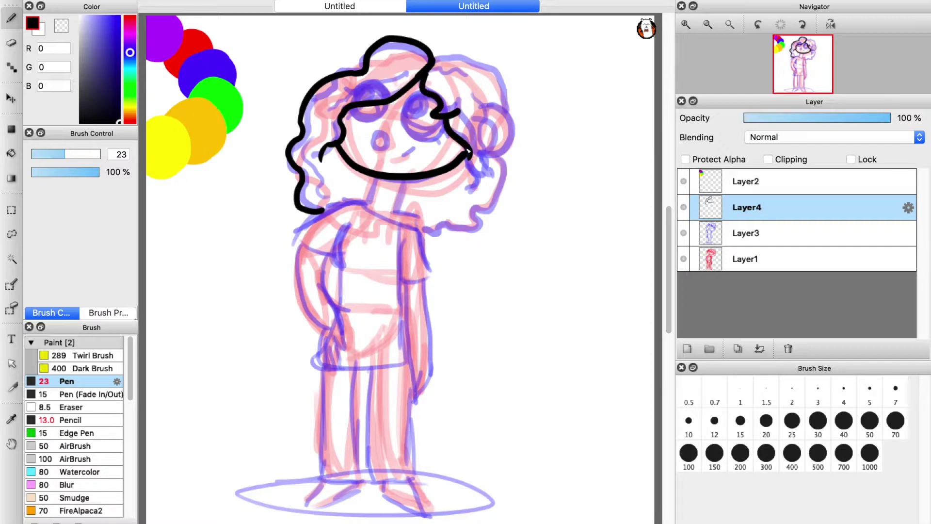
Ink the round shape at the ear with its inner oval and the small curls of hair around it.
{"action": "left_click_drag", "start_coordinate": [469, 96], "coordinate": [491, 163]}
{"action": "mouse_move", "coordinate": [487, 155]}
{"action": "left_mouse_down"}
{"action": "mouse_move", "coordinate": [516, 125]}
{"action": "mouse_move", "coordinate": [485, 102]}
{"action": "mouse_move", "coordinate": [514, 124]}
{"action": "mouse_move", "coordinate": [482, 155]}
{"action": "left_mouse_up"}
{"action": "key", "text": "super+z"}
{"action": "mouse_move", "coordinate": [491, 117]}
{"action": "left_mouse_down"}
{"action": "mouse_move", "coordinate": [496, 152]}
{"action": "mouse_move", "coordinate": [488, 153]}
{"action": "left_mouse_up"}
{"action": "key", "text": "super+z"}
{"action": "key", "text": "super+z"}
{"action": "key", "text": "super+z"}
Ink the two sides of the neck and the start of the shoulder line at its base.
{"action": "left_click_drag", "start_coordinate": [404, 180], "coordinate": [394, 212]}
{"action": "key", "text": "ctrl+z"}
{"action": "mouse_move", "coordinate": [373, 178]}
{"action": "left_mouse_down"}
{"action": "mouse_move", "coordinate": [366, 206]}
{"action": "mouse_move", "coordinate": [337, 199]}
{"action": "left_mouse_up"}
{"action": "key", "text": "ctrl+z"}
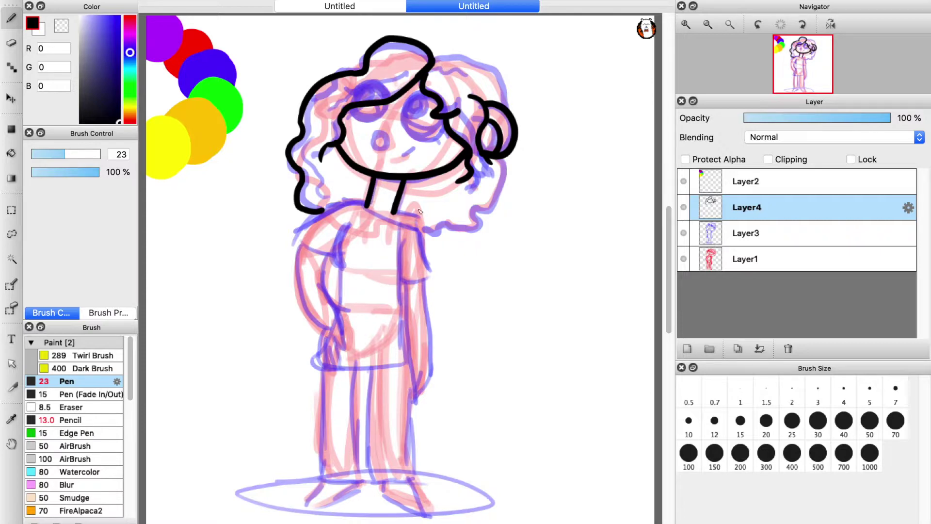
{"action": "left_click_drag", "start_coordinate": [390, 210], "coordinate": [418, 217]}
{"action": "key", "text": "super+z"}
Ink the curved neckline, the sleeve over the straight arm, the long shirt side and the opposite armhole curve.
{"action": "mouse_move", "coordinate": [344, 201]}
{"action": "left_mouse_down"}
{"action": "mouse_move", "coordinate": [423, 234]}
{"action": "mouse_move", "coordinate": [433, 274]}
{"action": "mouse_move", "coordinate": [400, 284]}
{"action": "left_mouse_up"}
{"action": "key", "text": "super+z"}
{"action": "left_click_drag", "start_coordinate": [402, 235], "coordinate": [397, 377]}
{"action": "key", "text": "super+z"}
{"action": "left_click_drag", "start_coordinate": [397, 237], "coordinate": [411, 371]}
{"action": "left_click_drag", "start_coordinate": [350, 224], "coordinate": [349, 272]}
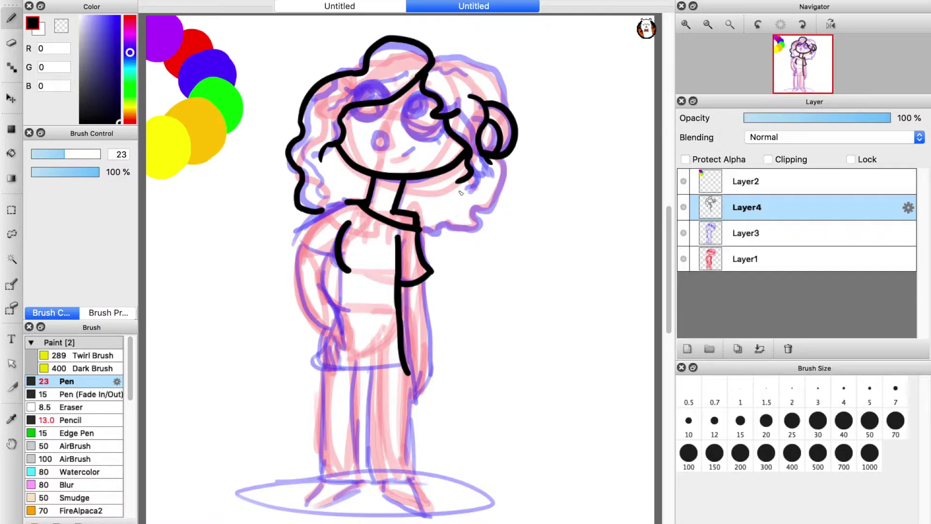
Ink the other shoulder and sleeve, then the bent arm and the hand outline resting at the hip.
{"action": "left_click_drag", "start_coordinate": [340, 203], "coordinate": [291, 235]}
{"action": "mouse_move", "coordinate": [292, 236]}
{"action": "left_mouse_down"}
{"action": "mouse_move", "coordinate": [336, 255]}
{"action": "mouse_move", "coordinate": [298, 291]}
{"action": "mouse_move", "coordinate": [334, 331]}
{"action": "left_mouse_up"}
{"action": "left_click_drag", "start_coordinate": [331, 261], "coordinate": [343, 320]}
{"action": "key", "text": "super+z"}
{"action": "key", "text": "super+z"}
{"action": "mouse_move", "coordinate": [301, 247]}
{"action": "left_mouse_down"}
{"action": "mouse_move", "coordinate": [312, 318]}
{"action": "mouse_move", "coordinate": [328, 330]}
{"action": "left_mouse_up"}
{"action": "mouse_move", "coordinate": [327, 257]}
{"action": "left_mouse_down"}
{"action": "mouse_move", "coordinate": [329, 294]}
{"action": "mouse_move", "coordinate": [343, 307]}
{"action": "left_mouse_up"}
{"action": "mouse_move", "coordinate": [322, 331]}
{"action": "left_mouse_down"}
{"action": "mouse_move", "coordinate": [315, 366]}
{"action": "mouse_move", "coordinate": [319, 348]}
{"action": "mouse_move", "coordinate": [343, 360]}
{"action": "left_mouse_up"}
{"action": "key", "text": "super+z"}
{"action": "left_click_drag", "start_coordinate": [335, 339], "coordinate": [341, 358]}
{"action": "key", "text": "super+z"}
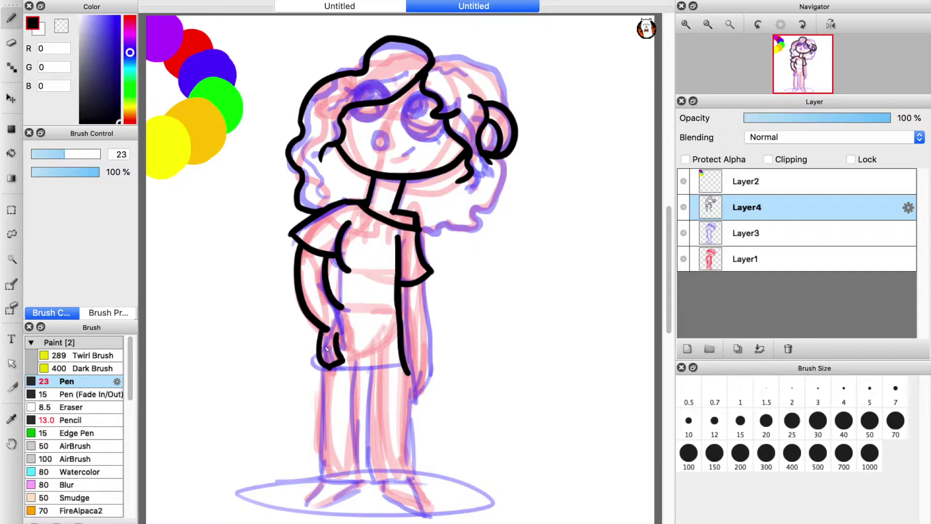
Ink the fingers at the hip, the torso side beside the bent arm and the shirt hem across the hips.
{"action": "mouse_move", "coordinate": [343, 352]}
{"action": "left_mouse_down"}
{"action": "mouse_move", "coordinate": [341, 310]}
{"action": "mouse_move", "coordinate": [345, 348]}
{"action": "mouse_move", "coordinate": [340, 324]}
{"action": "left_mouse_up"}
{"action": "key", "text": "super+z"}
{"action": "left_click_drag", "start_coordinate": [343, 267], "coordinate": [342, 313]}
{"action": "left_click_drag", "start_coordinate": [318, 356], "coordinate": [399, 369]}
{"action": "key", "text": "super+z"}
{"action": "left_click_drag", "start_coordinate": [332, 336], "coordinate": [338, 323]}
{"action": "left_click_drag", "start_coordinate": [313, 363], "coordinate": [406, 371]}
Ink the outer edge of the straight hanging arm and its pointed hand.
{"action": "left_click_drag", "start_coordinate": [425, 283], "coordinate": [435, 374]}
{"action": "key", "text": "super+z"}
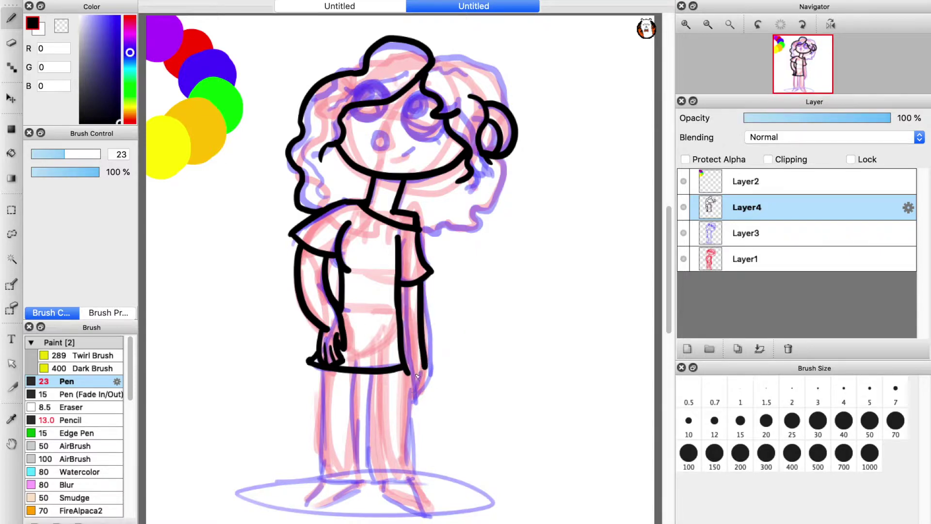
{"action": "left_click_drag", "start_coordinate": [427, 368], "coordinate": [416, 388]}
Ink both trouser legs with folded cuffs and the pointed shoes beneath them.
{"action": "mouse_move", "coordinate": [325, 379]}
{"action": "left_mouse_down"}
{"action": "mouse_move", "coordinate": [322, 473]}
{"action": "mouse_move", "coordinate": [364, 485]}
{"action": "mouse_move", "coordinate": [360, 371]}
{"action": "mouse_move", "coordinate": [369, 449]}
{"action": "left_mouse_up"}
{"action": "key", "text": "super+z"}
{"action": "key", "text": "super+z"}
{"action": "mouse_move", "coordinate": [322, 370]}
{"action": "left_mouse_down"}
{"action": "mouse_move", "coordinate": [327, 460]}
{"action": "mouse_move", "coordinate": [349, 468]}
{"action": "left_mouse_up"}
{"action": "mouse_move", "coordinate": [354, 372]}
{"action": "left_mouse_down"}
{"action": "mouse_move", "coordinate": [358, 459]}
{"action": "mouse_move", "coordinate": [345, 476]}
{"action": "left_mouse_up"}
{"action": "mouse_move", "coordinate": [365, 374]}
{"action": "left_mouse_down"}
{"action": "mouse_move", "coordinate": [372, 414]}
{"action": "mouse_move", "coordinate": [407, 460]}
{"action": "left_mouse_up"}
{"action": "mouse_move", "coordinate": [408, 398]}
{"action": "left_mouse_down"}
{"action": "mouse_move", "coordinate": [415, 477]}
{"action": "mouse_move", "coordinate": [393, 482]}
{"action": "mouse_move", "coordinate": [431, 513]}
{"action": "left_mouse_up"}
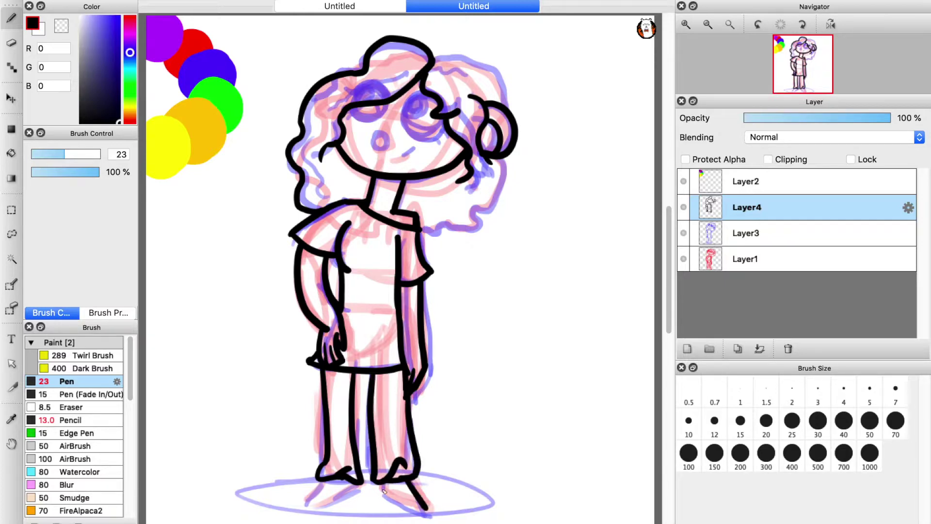
{"action": "left_click_drag", "start_coordinate": [381, 485], "coordinate": [430, 517]}
{"action": "mouse_move", "coordinate": [321, 480]}
{"action": "left_mouse_down"}
{"action": "mouse_move", "coordinate": [303, 511]}
{"action": "mouse_move", "coordinate": [359, 484]}
{"action": "left_mouse_up"}
Ink the round nose and the short slanted mouth, and try an outline for the larger eye.
{"action": "mouse_move", "coordinate": [385, 130]}
{"action": "left_mouse_down"}
{"action": "mouse_move", "coordinate": [393, 141]}
{"action": "mouse_move", "coordinate": [381, 130]}
{"action": "left_mouse_up"}
{"action": "left_click_drag", "start_coordinate": [403, 155], "coordinate": [418, 150]}
{"action": "mouse_move", "coordinate": [419, 94]}
{"action": "left_mouse_down"}
{"action": "mouse_move", "coordinate": [431, 92]}
{"action": "mouse_move", "coordinate": [436, 138]}
{"action": "left_mouse_up"}
{"action": "key", "text": "super+z"}
{"action": "key", "text": "super+z"}
Set the Pen size to 14.9 and ink both round eyes with their outlines and eyelashes.
{"action": "left_click_drag", "start_coordinate": [63, 154], "coordinate": [52, 155]}
{"action": "mouse_move", "coordinate": [411, 98]}
{"action": "left_mouse_down"}
{"action": "mouse_move", "coordinate": [436, 139]}
{"action": "mouse_move", "coordinate": [449, 111]}
{"action": "left_mouse_up"}
{"action": "key", "text": "super+z"}
{"action": "key", "text": "super+z"}
{"action": "mouse_move", "coordinate": [450, 111]}
{"action": "left_mouse_down"}
{"action": "mouse_move", "coordinate": [478, 97]}
{"action": "mouse_move", "coordinate": [444, 111]}
{"action": "left_mouse_up"}
{"action": "key", "text": "super+z"}
{"action": "key", "text": "super+z"}
{"action": "left_click_drag", "start_coordinate": [449, 116], "coordinate": [464, 110]}
{"action": "mouse_move", "coordinate": [355, 93]}
{"action": "left_mouse_down"}
{"action": "mouse_move", "coordinate": [394, 88]}
{"action": "mouse_move", "coordinate": [407, 136]}
{"action": "mouse_move", "coordinate": [451, 122]}
{"action": "left_mouse_up"}
{"action": "key", "text": "super+z"}
{"action": "key", "text": "super+z"}
{"action": "left_click_drag", "start_coordinate": [410, 95], "coordinate": [407, 126]}
{"action": "key", "text": "super+z"}
{"action": "key", "text": "super+z"}
{"action": "mouse_move", "coordinate": [418, 91]}
{"action": "left_mouse_down"}
{"action": "mouse_move", "coordinate": [436, 97]}
{"action": "mouse_move", "coordinate": [407, 133]}
{"action": "mouse_move", "coordinate": [430, 90]}
{"action": "left_mouse_up"}
{"action": "key", "text": "super+z"}
{"action": "key", "text": "super+z"}
{"action": "left_click_drag", "start_coordinate": [361, 81], "coordinate": [367, 92]}
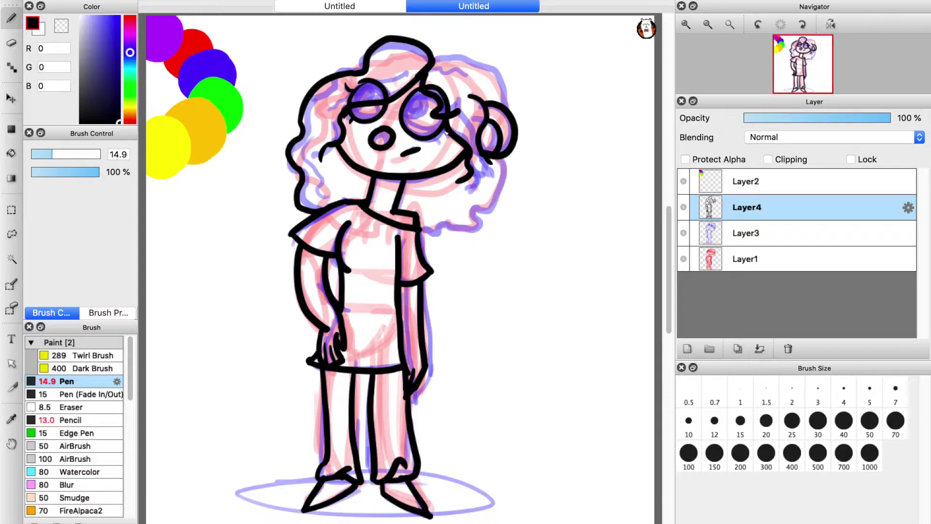
Set the Pen size to 22 and ink the wavy hair edge from ear to shoulder and a curl inside the opposite side.
{"action": "left_click_drag", "start_coordinate": [53, 157], "coordinate": [63, 154]}
{"action": "mouse_move", "coordinate": [421, 232]}
{"action": "left_mouse_down"}
{"action": "mouse_move", "coordinate": [494, 207]}
{"action": "mouse_move", "coordinate": [529, 146]}
{"action": "mouse_move", "coordinate": [478, 211]}
{"action": "mouse_move", "coordinate": [424, 235]}
{"action": "left_mouse_up"}
{"action": "key", "text": "super+z"}
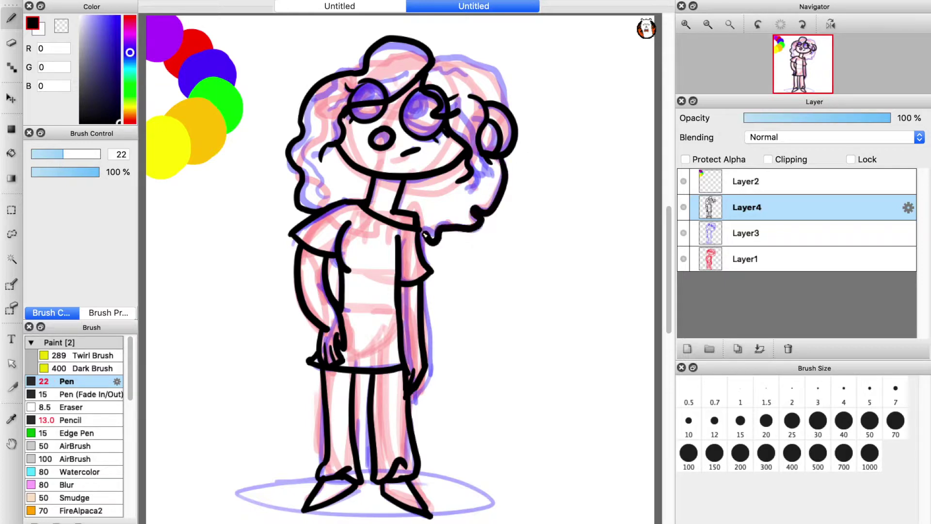
{"action": "left_click_drag", "start_coordinate": [305, 144], "coordinate": [322, 186]}
Ink the curved detail line in the top hair and the outer outline of the hair above the ear.
{"action": "left_click_drag", "start_coordinate": [383, 51], "coordinate": [426, 78]}
{"action": "key", "text": "super+z"}
{"action": "key", "text": "super+z"}
{"action": "key", "text": "super+z"}
{"action": "left_click_drag", "start_coordinate": [392, 46], "coordinate": [425, 62]}
{"action": "key", "text": "super+z"}
{"action": "mouse_move", "coordinate": [379, 57]}
{"action": "left_mouse_down"}
{"action": "mouse_move", "coordinate": [418, 63]}
{"action": "mouse_move", "coordinate": [503, 103]}
{"action": "left_mouse_up"}
Hide the sketch layers Layer3 and Layer1 briefly to check the black line art, and show them again.
{"action": "left_click", "coordinate": [683, 233]}
{"action": "left_click", "coordinate": [683, 259]}
{"action": "left_click", "coordinate": [683, 259]}
{"action": "left_click", "coordinate": [684, 233]}
Ink the pupils inside both eyes and add the eyebrow strokes above them.
{"action": "key", "text": "super+z"}
{"action": "mouse_move", "coordinate": [415, 95]}
{"action": "left_mouse_down"}
{"action": "mouse_move", "coordinate": [418, 116]}
{"action": "mouse_move", "coordinate": [426, 109]}
{"action": "mouse_move", "coordinate": [418, 101]}
{"action": "mouse_move", "coordinate": [429, 104]}
{"action": "mouse_move", "coordinate": [422, 96]}
{"action": "mouse_move", "coordinate": [364, 97]}
{"action": "mouse_move", "coordinate": [415, 114]}
{"action": "mouse_move", "coordinate": [382, 98]}
{"action": "left_mouse_up"}
{"action": "key", "text": "super+z"}
{"action": "key", "text": "super+z"}
{"action": "key", "text": "super+z"}
{"action": "key", "text": "super+z"}
{"action": "key", "text": "super+z"}
{"action": "key", "text": "super+z"}
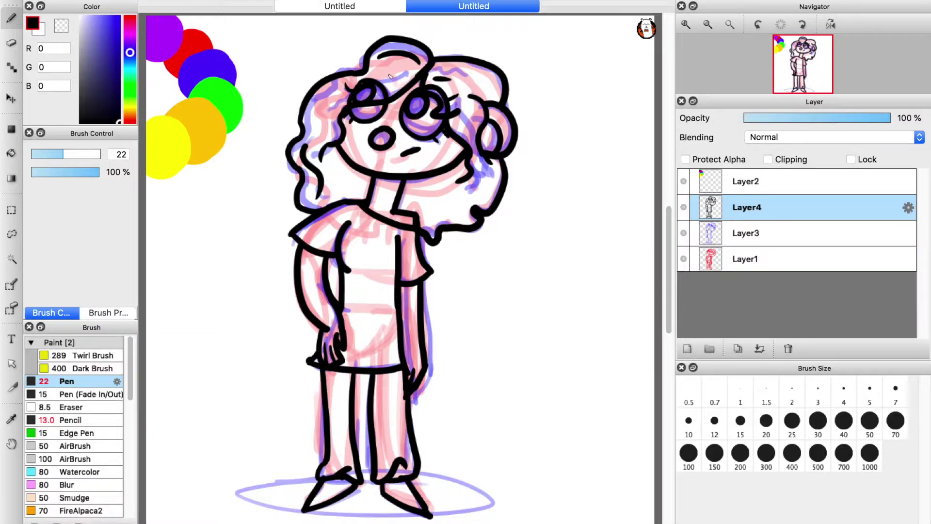
{"action": "key", "text": "super+z"}
{"action": "mouse_move", "coordinate": [345, 68]}
{"action": "left_mouse_down"}
{"action": "mouse_move", "coordinate": [363, 58]}
{"action": "mouse_move", "coordinate": [388, 63]}
{"action": "left_mouse_up"}
Hide the sketch layers Layer3 and Layer1 and add a new layer beneath the Layer4 line art.
{"action": "left_click", "coordinate": [683, 233]}
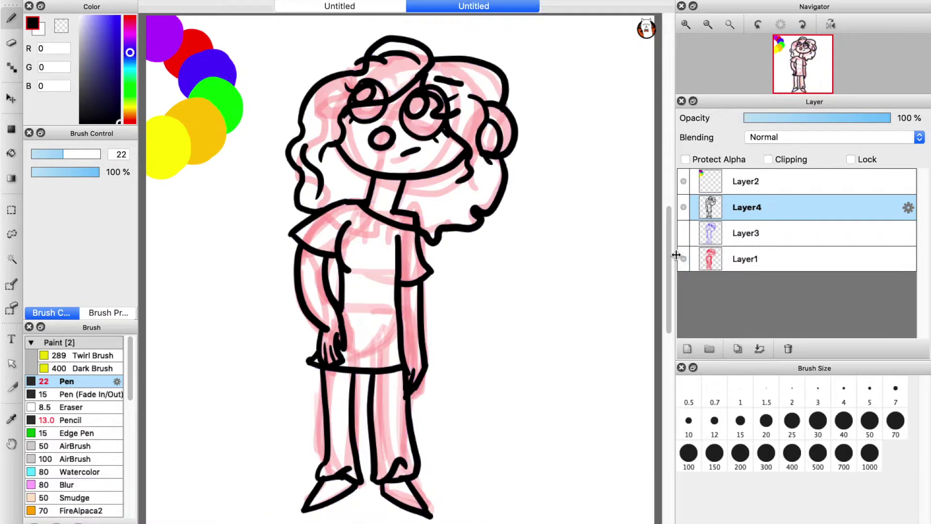
{"action": "left_click", "coordinate": [683, 258]}
{"action": "left_click", "coordinate": [484, 1]}
{"action": "left_click", "coordinate": [483, 212]}
{"action": "left_click", "coordinate": [687, 348]}
{"action": "left_click_drag", "start_coordinate": [742, 234], "coordinate": [737, 196]}
{"action": "left_click_drag", "start_coordinate": [179, 244], "coordinate": [226, 232]}
{"action": "left_click_drag", "start_coordinate": [157, 215], "coordinate": [183, 201]}
{"action": "mouse_move", "coordinate": [193, 194]}
{"action": "left_mouse_down"}
{"action": "mouse_move", "coordinate": [226, 185]}
{"action": "mouse_move", "coordinate": [207, 218]}
{"action": "mouse_move", "coordinate": [168, 233]}
{"action": "left_mouse_up"}
{"action": "key", "text": "super+z"}
{"action": "key", "text": "super+z"}
{"action": "key", "text": "super+z"}
{"action": "key", "text": "super+z"}
{"action": "key", "text": "super+z"}
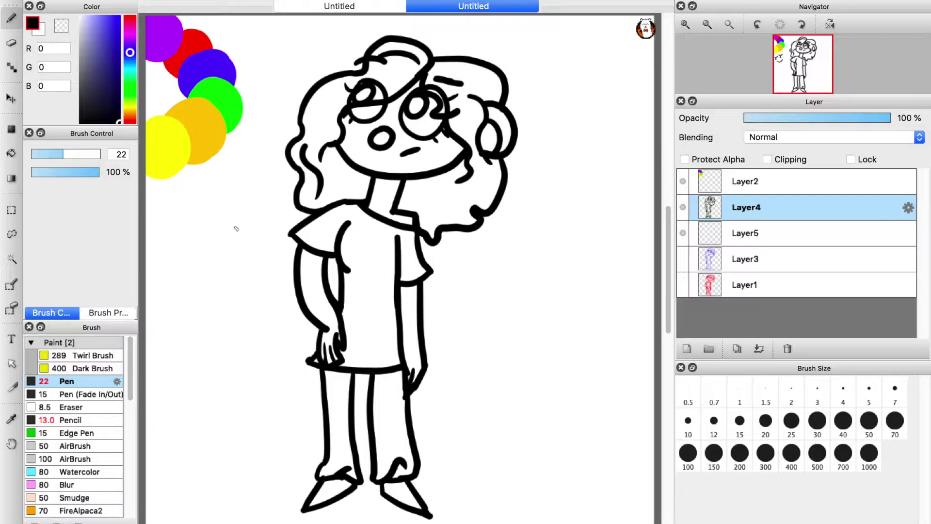
Paint the upper shirt, both sleeves and the shirt's side edge purple (156, 0, 255) on Layer5 with the Pen at 22.
{"action": "left_click", "coordinate": [119, 18]}
{"action": "mouse_move", "coordinate": [129, 52]}
{"action": "left_mouse_down"}
{"action": "mouse_move", "coordinate": [129, 40]}
{"action": "mouse_move", "coordinate": [125, 116]}
{"action": "mouse_move", "coordinate": [130, 41]}
{"action": "left_mouse_up"}
{"action": "mouse_move", "coordinate": [360, 231]}
{"action": "left_mouse_down"}
{"action": "mouse_move", "coordinate": [354, 257]}
{"action": "mouse_move", "coordinate": [362, 214]}
{"action": "mouse_move", "coordinate": [322, 218]}
{"action": "mouse_move", "coordinate": [370, 222]}
{"action": "mouse_move", "coordinate": [358, 212]}
{"action": "mouse_move", "coordinate": [403, 235]}
{"action": "mouse_move", "coordinate": [393, 274]}
{"action": "mouse_move", "coordinate": [356, 276]}
{"action": "mouse_move", "coordinate": [360, 300]}
{"action": "mouse_move", "coordinate": [373, 275]}
{"action": "mouse_move", "coordinate": [375, 316]}
{"action": "mouse_move", "coordinate": [385, 308]}
{"action": "mouse_move", "coordinate": [388, 322]}
{"action": "mouse_move", "coordinate": [367, 224]}
{"action": "left_mouse_up"}
{"action": "key", "text": "super+z"}
{"action": "double_click", "coordinate": [771, 235]}
{"action": "left_click", "coordinate": [530, 387]}
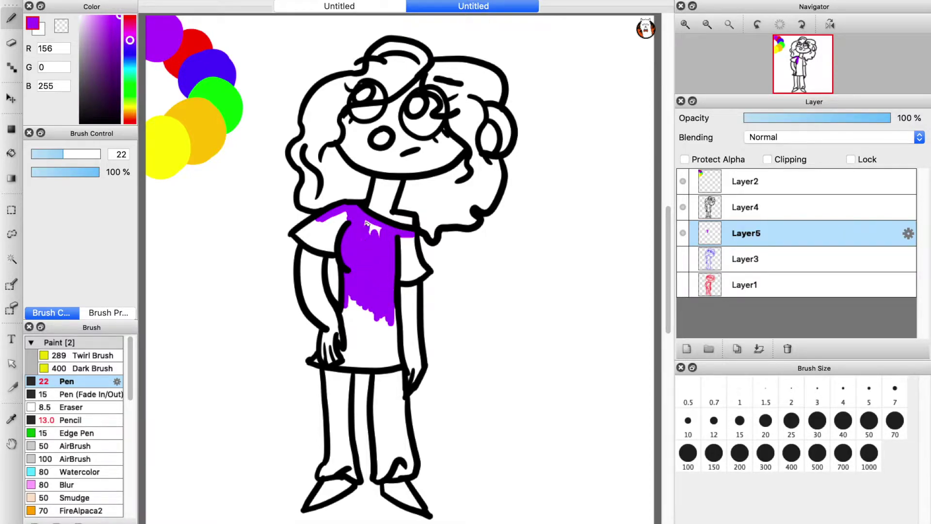
{"action": "mouse_move", "coordinate": [402, 262]}
{"action": "left_mouse_down"}
{"action": "mouse_move", "coordinate": [421, 274]}
{"action": "mouse_move", "coordinate": [405, 245]}
{"action": "mouse_move", "coordinate": [410, 269]}
{"action": "left_mouse_up"}
{"action": "mouse_move", "coordinate": [333, 219]}
{"action": "left_mouse_down"}
{"action": "mouse_move", "coordinate": [298, 235]}
{"action": "mouse_move", "coordinate": [332, 238]}
{"action": "mouse_move", "coordinate": [320, 226]}
{"action": "mouse_move", "coordinate": [343, 226]}
{"action": "left_mouse_up"}
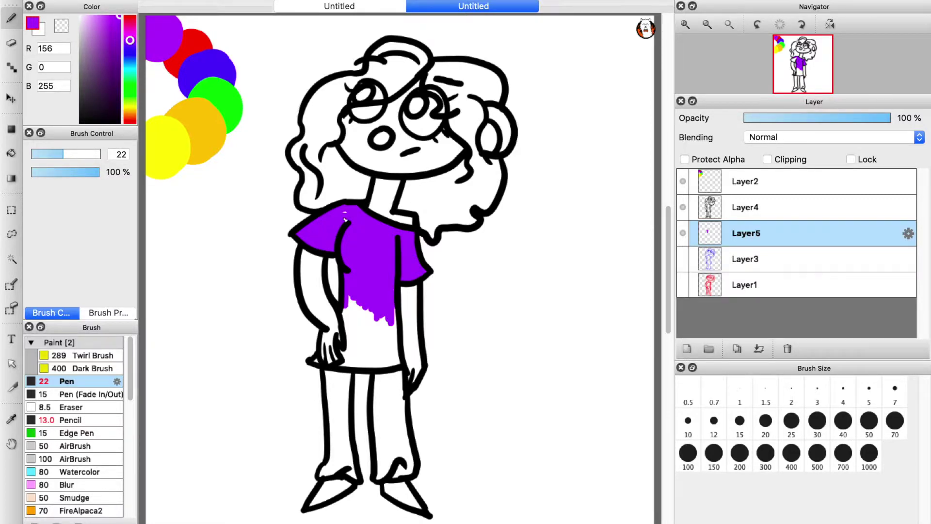
{"action": "mouse_move", "coordinate": [397, 338]}
{"action": "left_mouse_down"}
{"action": "mouse_move", "coordinate": [400, 307]}
{"action": "mouse_move", "coordinate": [398, 360]}
{"action": "left_mouse_up"}
{"action": "key", "text": "super+z"}
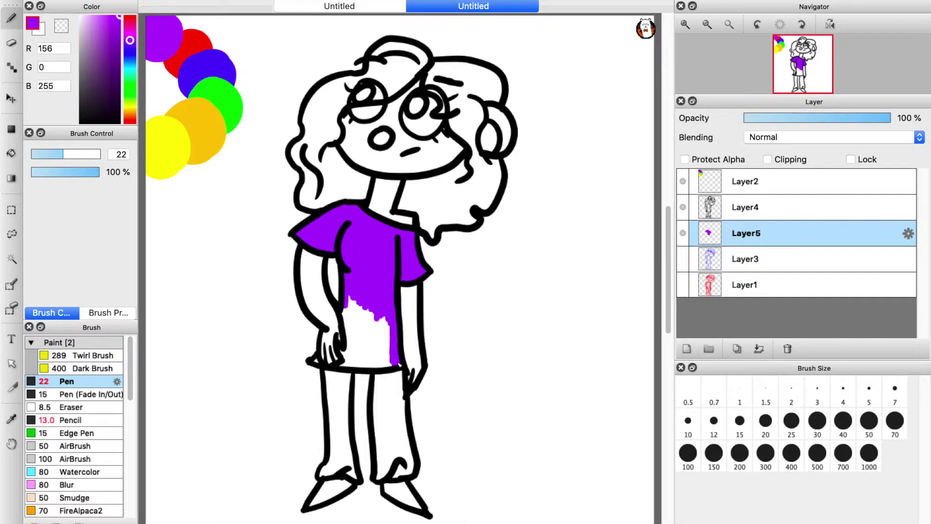
{"action": "mouse_move", "coordinate": [350, 298]}
{"action": "left_mouse_down"}
{"action": "mouse_move", "coordinate": [344, 364]}
{"action": "mouse_move", "coordinate": [388, 366]}
{"action": "mouse_move", "coordinate": [364, 330]}
{"action": "mouse_move", "coordinate": [390, 338]}
{"action": "left_mouse_up"}
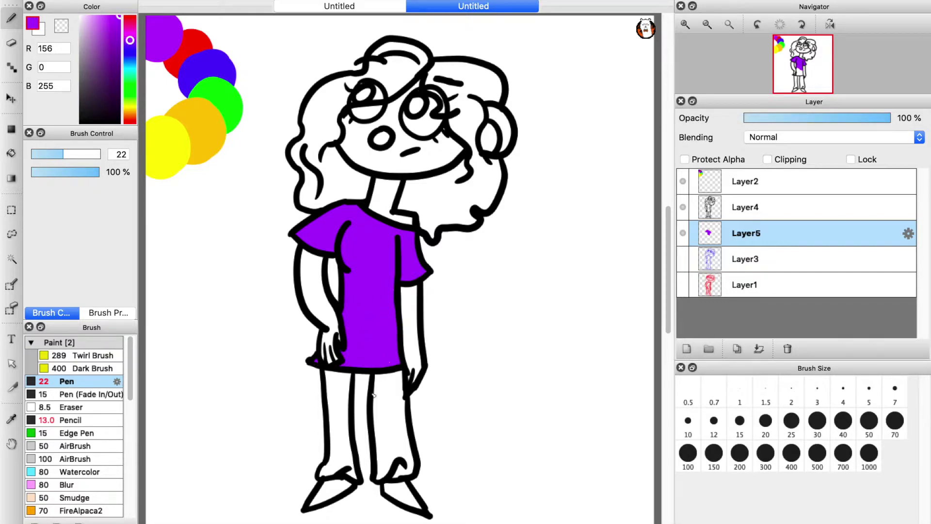
{"action": "mouse_move", "coordinate": [467, 295]}
{"action": "left_mouse_down"}
{"action": "mouse_move", "coordinate": [493, 301]}
{"action": "mouse_move", "coordinate": [559, 265]}
{"action": "left_mouse_up"}
{"action": "key", "text": "ctrl+z"}
{"action": "key", "text": "ctrl+z"}
{"action": "key", "text": "super+z"}
{"action": "key", "text": "super+z"}
{"action": "key", "text": "super+z"}
{"action": "key", "text": "super+z"}
{"action": "key", "text": "super+z"}
{"action": "key", "text": "super+z"}
Color both pupils blue (0, 6, 255).
{"action": "left_click_drag", "start_coordinate": [130, 32], "coordinate": [130, 52]}
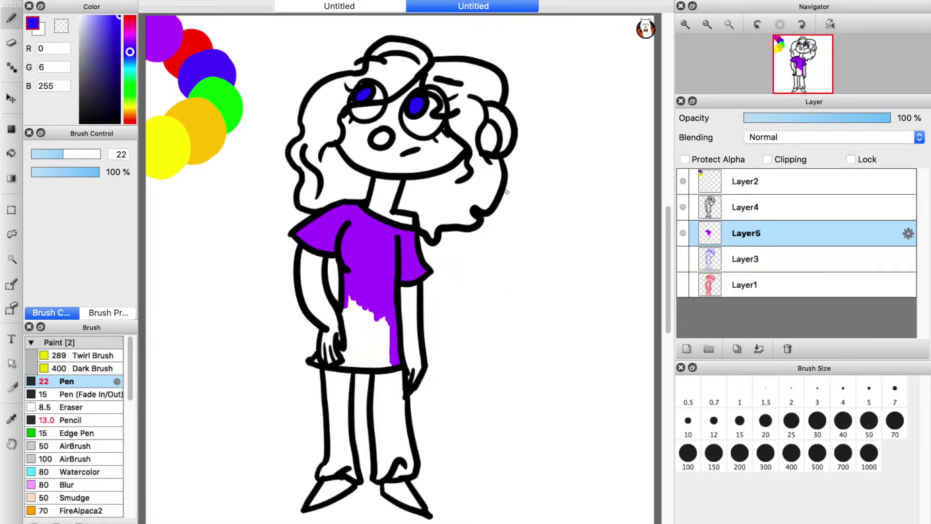
{"action": "left_click_drag", "start_coordinate": [130, 63], "coordinate": [130, 110]}
{"action": "left_click_drag", "start_coordinate": [355, 129], "coordinate": [350, 145]}
{"action": "key", "text": "super+z"}
Fill the remaining lower part of the shirt with purple (175, 0, 255).
{"action": "left_click", "coordinate": [131, 35]}
{"action": "left_click", "coordinate": [134, 39]}
{"action": "mouse_move", "coordinate": [356, 301]}
{"action": "left_mouse_down"}
{"action": "mouse_move", "coordinate": [346, 318]}
{"action": "mouse_move", "coordinate": [369, 325]}
{"action": "mouse_move", "coordinate": [353, 346]}
{"action": "mouse_move", "coordinate": [371, 366]}
{"action": "mouse_move", "coordinate": [361, 352]}
{"action": "mouse_move", "coordinate": [364, 361]}
{"action": "left_mouse_up"}
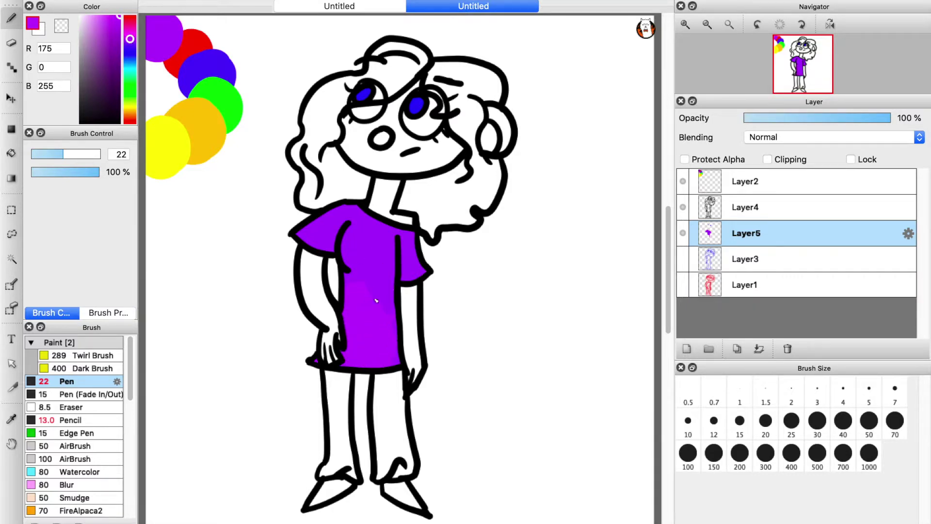
Blend the two purples on the shirt with the Blur brush at 80 and the Smudge brush at 50.
{"action": "left_click", "coordinate": [66, 484]}
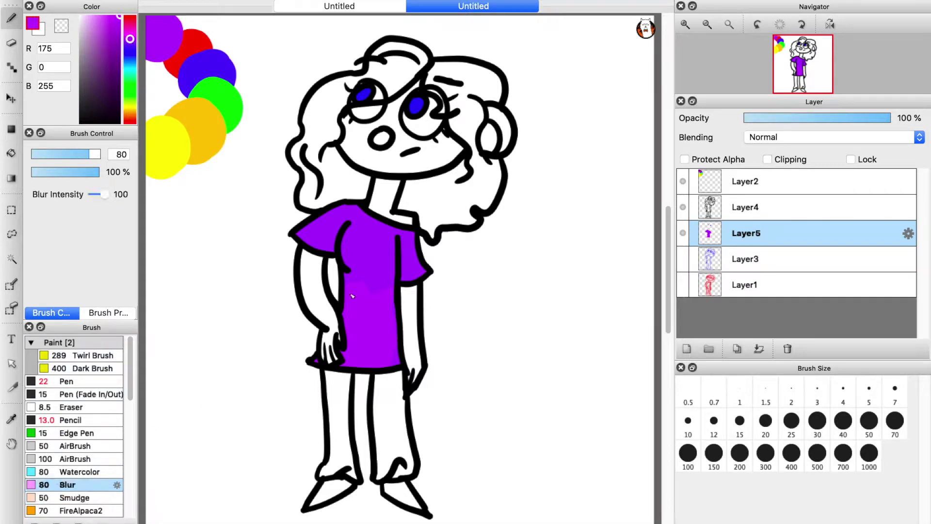
{"action": "left_click", "coordinate": [73, 381]}
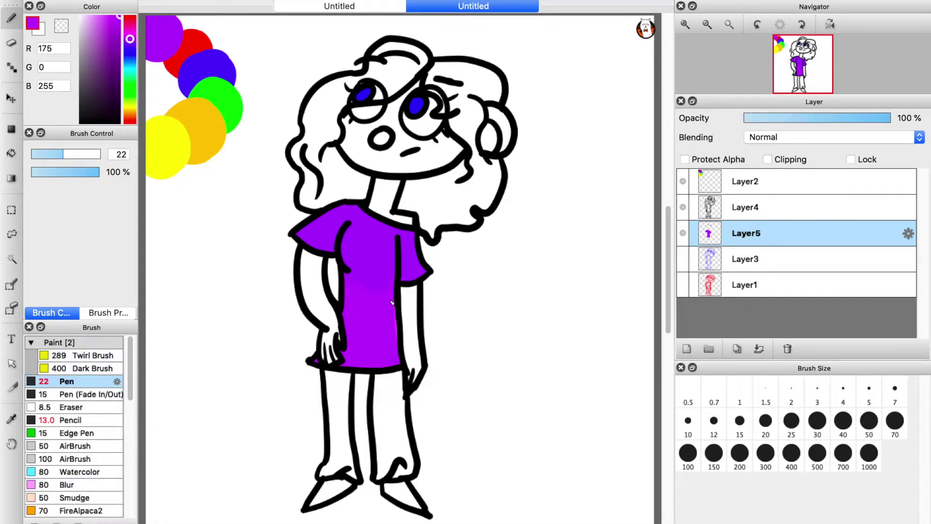
{"action": "left_click", "coordinate": [81, 485]}
{"action": "double_click", "coordinate": [81, 494]}
{"action": "left_click", "coordinate": [590, 379]}
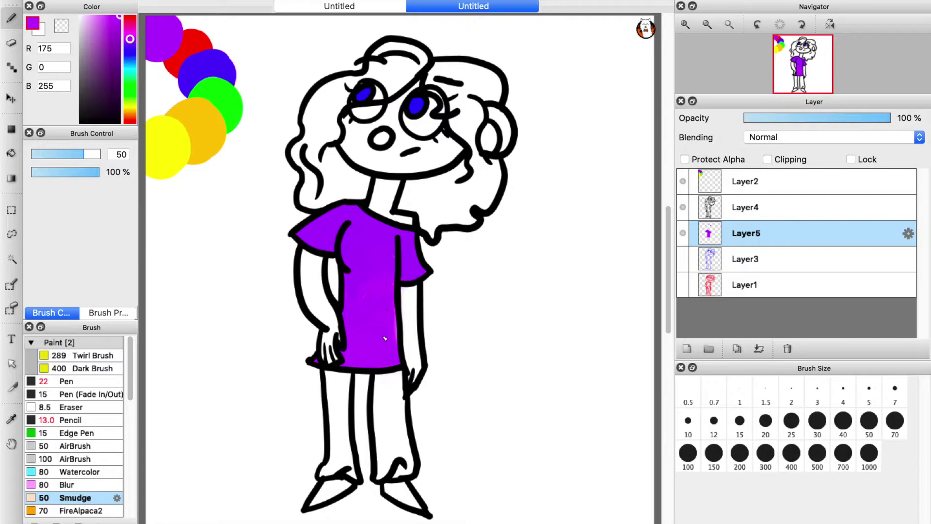
Fill all of the curly hair with red (255, 9, 0) using the Pen at 22.
{"action": "mouse_move", "coordinate": [130, 39]}
{"action": "left_mouse_down"}
{"action": "mouse_move", "coordinate": [130, 26]}
{"action": "mouse_move", "coordinate": [129, 123]}
{"action": "left_mouse_up"}
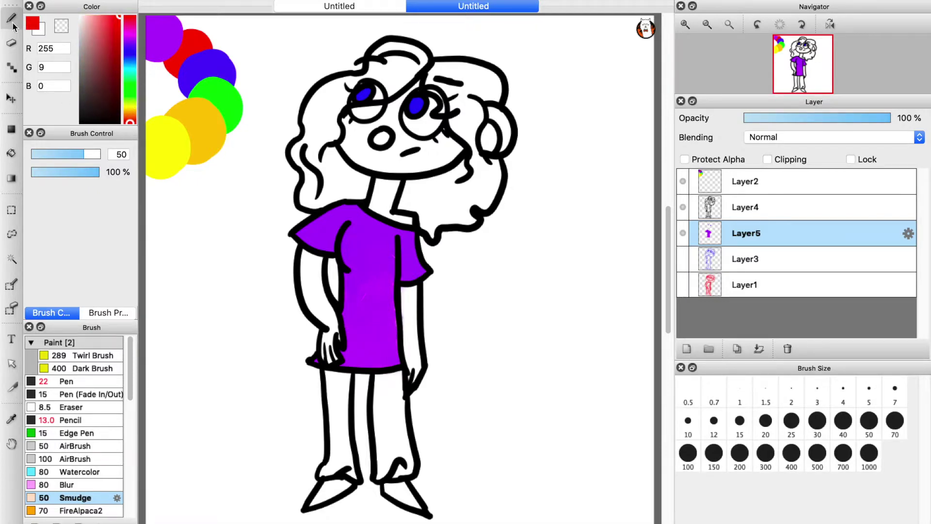
{"action": "left_click", "coordinate": [73, 381]}
{"action": "mouse_move", "coordinate": [421, 66]}
{"action": "left_mouse_down"}
{"action": "mouse_move", "coordinate": [403, 86]}
{"action": "mouse_move", "coordinate": [349, 99]}
{"action": "mouse_move", "coordinate": [406, 72]}
{"action": "mouse_move", "coordinate": [440, 39]}
{"action": "mouse_move", "coordinate": [420, 62]}
{"action": "mouse_move", "coordinate": [389, 56]}
{"action": "left_mouse_up"}
{"action": "mouse_move", "coordinate": [346, 95]}
{"action": "left_mouse_down"}
{"action": "mouse_move", "coordinate": [337, 134]}
{"action": "mouse_move", "coordinate": [320, 153]}
{"action": "mouse_move", "coordinate": [307, 119]}
{"action": "mouse_move", "coordinate": [340, 91]}
{"action": "left_mouse_up"}
{"action": "mouse_move", "coordinate": [315, 161]}
{"action": "left_mouse_down"}
{"action": "mouse_move", "coordinate": [303, 170]}
{"action": "mouse_move", "coordinate": [308, 194]}
{"action": "mouse_move", "coordinate": [322, 203]}
{"action": "mouse_move", "coordinate": [323, 167]}
{"action": "mouse_move", "coordinate": [339, 153]}
{"action": "mouse_move", "coordinate": [364, 196]}
{"action": "mouse_move", "coordinate": [361, 175]}
{"action": "mouse_move", "coordinate": [342, 192]}
{"action": "left_mouse_up"}
{"action": "mouse_move", "coordinate": [431, 203]}
{"action": "left_mouse_down"}
{"action": "mouse_move", "coordinate": [422, 227]}
{"action": "mouse_move", "coordinate": [463, 165]}
{"action": "mouse_move", "coordinate": [440, 212]}
{"action": "mouse_move", "coordinate": [460, 218]}
{"action": "mouse_move", "coordinate": [490, 187]}
{"action": "mouse_move", "coordinate": [405, 201]}
{"action": "mouse_move", "coordinate": [425, 205]}
{"action": "mouse_move", "coordinate": [406, 185]}
{"action": "left_mouse_up"}
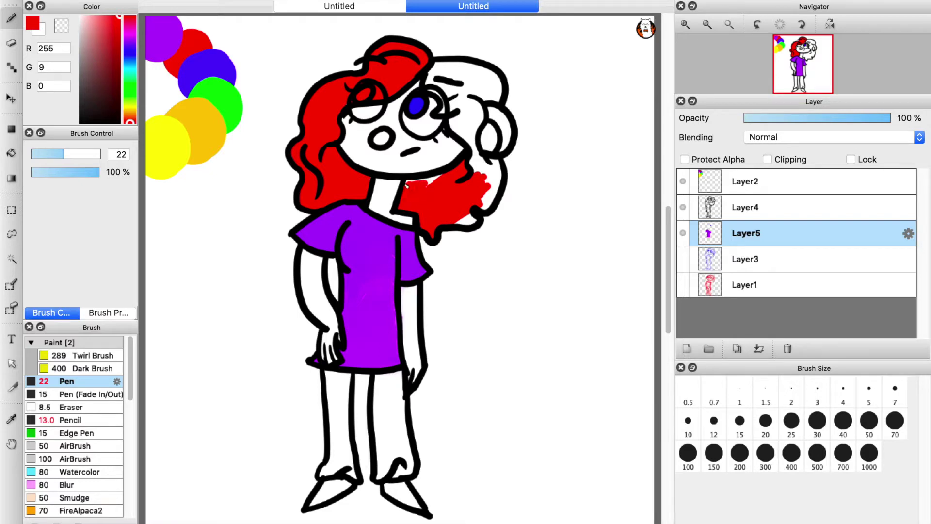
{"action": "mouse_move", "coordinate": [468, 221]}
{"action": "left_mouse_down"}
{"action": "mouse_move", "coordinate": [498, 163]}
{"action": "mouse_move", "coordinate": [472, 169]}
{"action": "left_mouse_up"}
{"action": "mouse_move", "coordinate": [465, 96]}
{"action": "left_mouse_down"}
{"action": "mouse_move", "coordinate": [470, 140]}
{"action": "mouse_move", "coordinate": [454, 95]}
{"action": "mouse_move", "coordinate": [485, 95]}
{"action": "mouse_move", "coordinate": [500, 82]}
{"action": "left_mouse_up"}
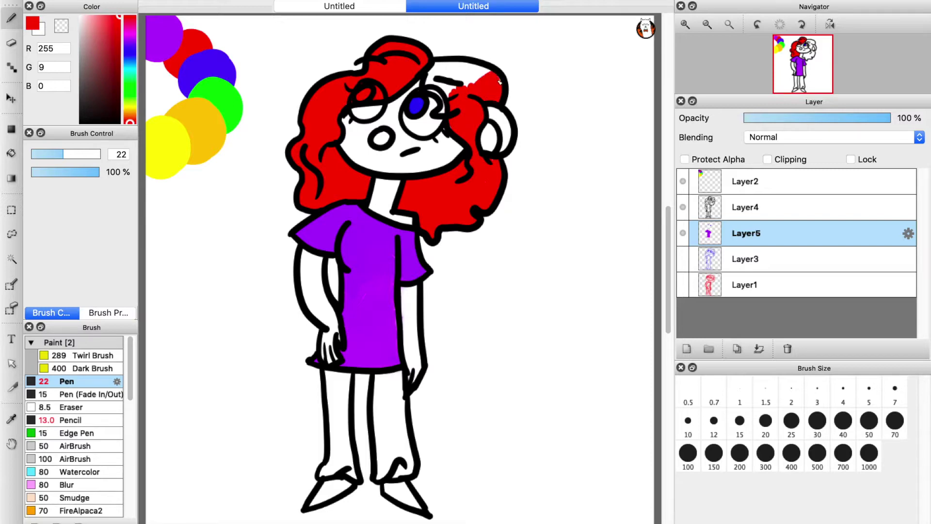
{"action": "mouse_move", "coordinate": [430, 77]}
{"action": "left_mouse_down"}
{"action": "mouse_move", "coordinate": [454, 68]}
{"action": "mouse_move", "coordinate": [487, 73]}
{"action": "mouse_move", "coordinate": [465, 85]}
{"action": "left_mouse_up"}
Color both trouser legs magenta (238, 0, 255).
{"action": "left_click_drag", "start_coordinate": [133, 68], "coordinate": [130, 60]}
{"action": "mouse_move", "coordinate": [348, 383]}
{"action": "left_mouse_down"}
{"action": "mouse_move", "coordinate": [349, 410]}
{"action": "mouse_move", "coordinate": [330, 387]}
{"action": "left_mouse_up"}
{"action": "left_click_drag", "start_coordinate": [130, 61], "coordinate": [130, 34]}
{"action": "mouse_move", "coordinate": [342, 421]}
{"action": "left_mouse_down"}
{"action": "mouse_move", "coordinate": [349, 382]}
{"action": "mouse_move", "coordinate": [342, 456]}
{"action": "mouse_move", "coordinate": [327, 471]}
{"action": "mouse_move", "coordinate": [352, 465]}
{"action": "mouse_move", "coordinate": [381, 425]}
{"action": "mouse_move", "coordinate": [378, 381]}
{"action": "mouse_move", "coordinate": [400, 384]}
{"action": "mouse_move", "coordinate": [408, 473]}
{"action": "mouse_move", "coordinate": [389, 385]}
{"action": "left_mouse_up"}
Add magenta patches around the nose and on the inner ear, neck, arms and shoe.
{"action": "left_click_drag", "start_coordinate": [376, 142], "coordinate": [384, 125]}
{"action": "mouse_move", "coordinate": [491, 134]}
{"action": "left_mouse_down"}
{"action": "mouse_move", "coordinate": [484, 129]}
{"action": "mouse_move", "coordinate": [493, 146]}
{"action": "left_mouse_up"}
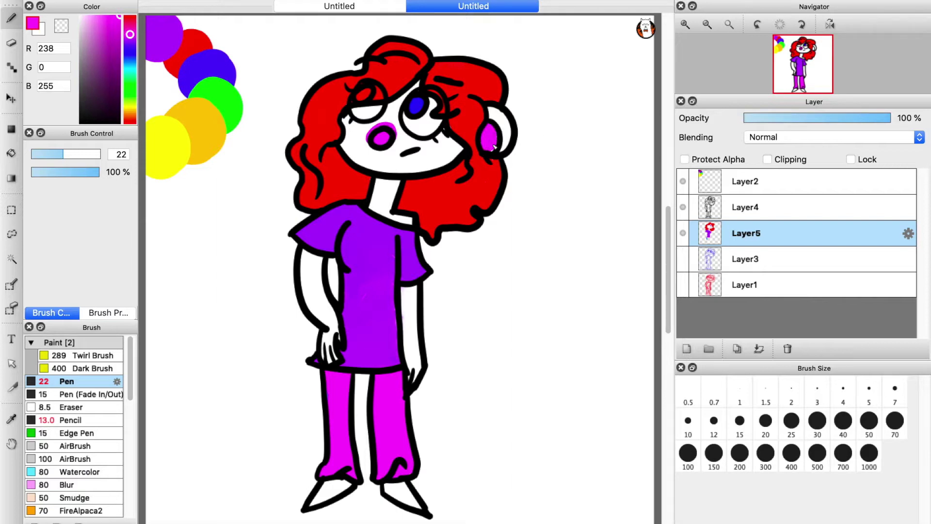
{"action": "left_click_drag", "start_coordinate": [304, 279], "coordinate": [313, 303]}
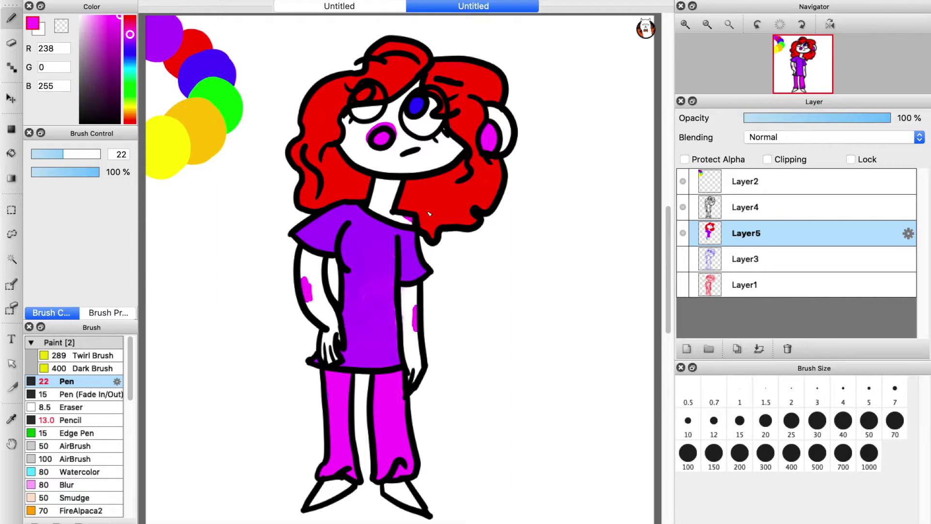
{"action": "key", "text": "super+z"}
{"action": "left_click_drag", "start_coordinate": [310, 504], "coordinate": [315, 501]}
Soften the magenta patches on the face, arms and shoes and the hair edge with the Blur brush at 80.
{"action": "left_click", "coordinate": [68, 484]}
{"action": "left_click_drag", "start_coordinate": [407, 499], "coordinate": [413, 503]}
{"action": "left_click_drag", "start_coordinate": [411, 306], "coordinate": [414, 337]}
{"action": "left_click_drag", "start_coordinate": [304, 279], "coordinate": [307, 299]}
{"action": "mouse_move", "coordinate": [394, 150]}
{"action": "left_mouse_down"}
{"action": "mouse_move", "coordinate": [378, 125]}
{"action": "mouse_move", "coordinate": [369, 145]}
{"action": "left_mouse_up"}
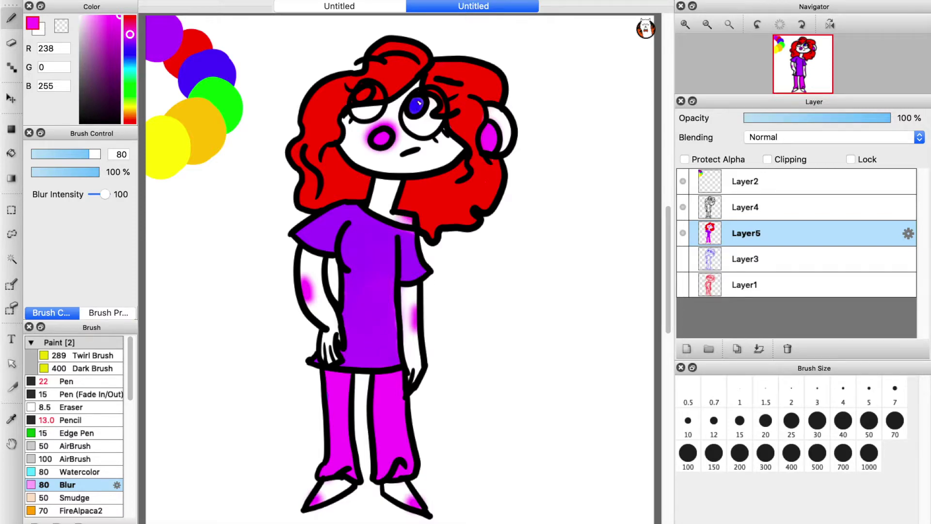
{"action": "left_click_drag", "start_coordinate": [469, 67], "coordinate": [457, 57]}
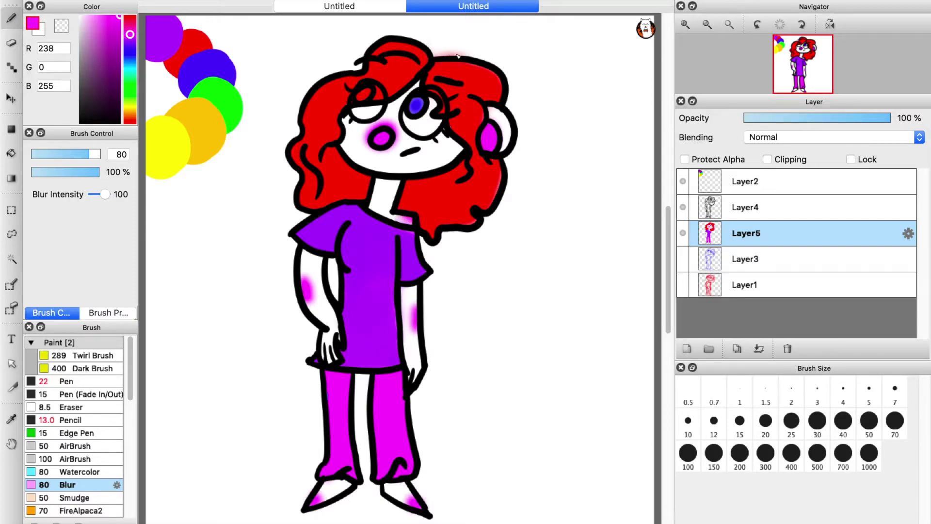
{"action": "left_click", "coordinate": [12, 48]}
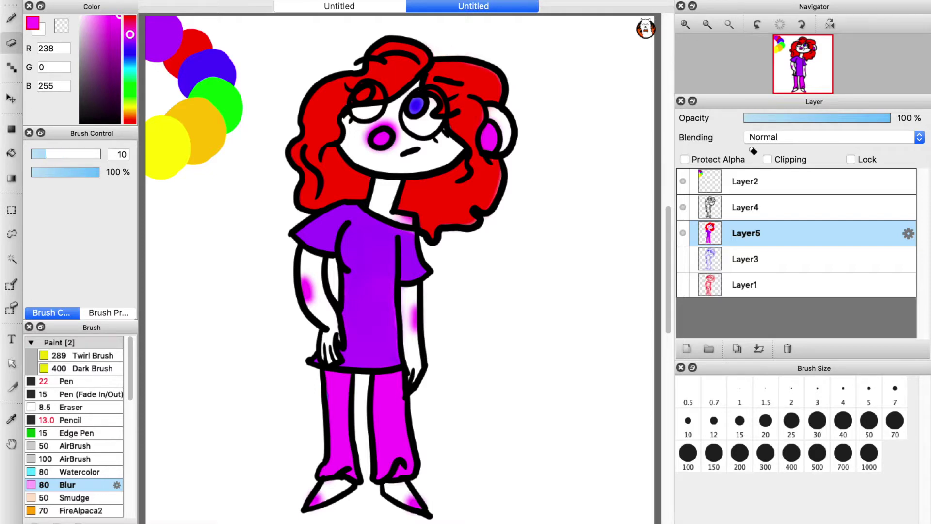
Save the drawing as a PNG file named June 24 2019 (1) in the ~ART~ folder.
{"action": "left_click", "coordinate": [100, 6]}
{"action": "left_click", "coordinate": [158, 88]}
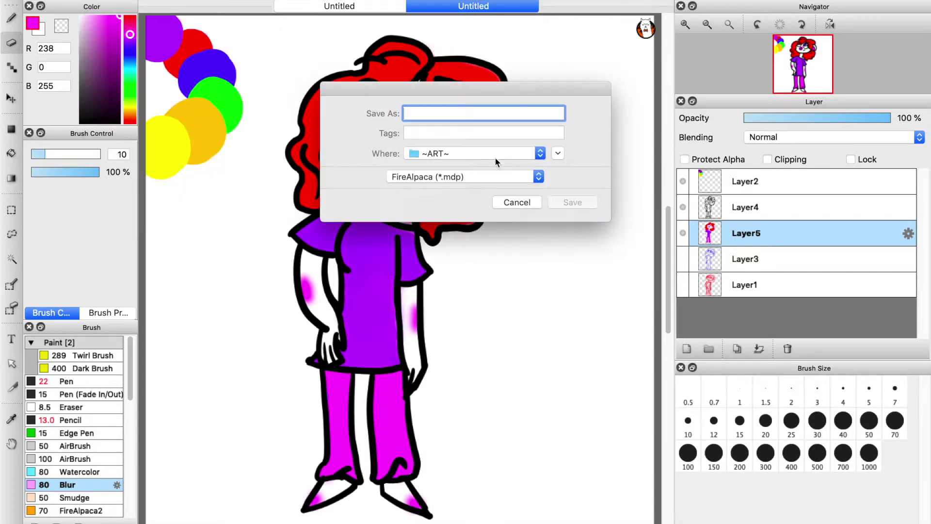
{"action": "left_click", "coordinate": [481, 178]}
{"action": "left_click", "coordinate": [455, 190]}
{"action": "type", "text": "June242019 (1)"}
{"action": "left_click", "coordinate": [437, 113]}
{"action": "left_click", "coordinate": [424, 113]}
{"action": "left_click", "coordinate": [571, 204]}
{"action": "left_click", "coordinate": [553, 270]}
{"action": "left_click", "coordinate": [494, 292]}
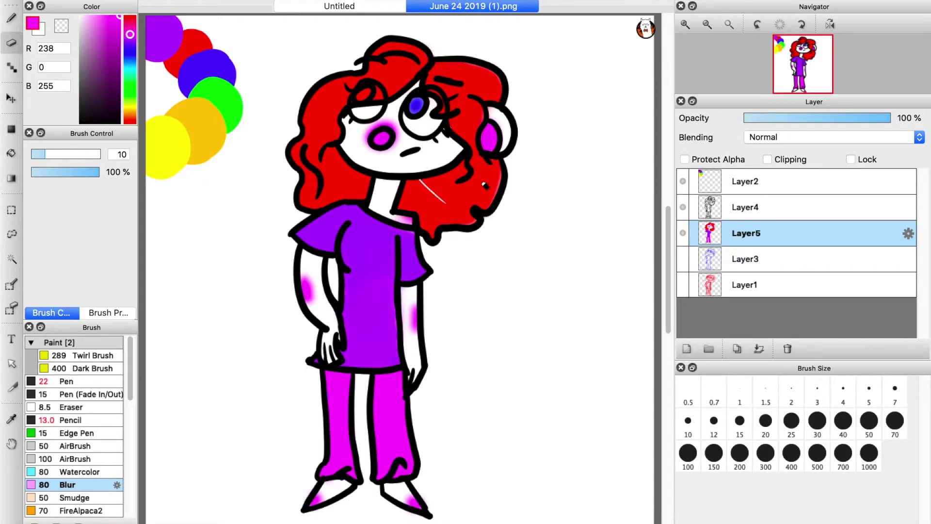
Add an empty layer above Layer5 and duplicate Layer5.
{"action": "left_click", "coordinate": [687, 349]}
{"action": "key", "text": "b"}
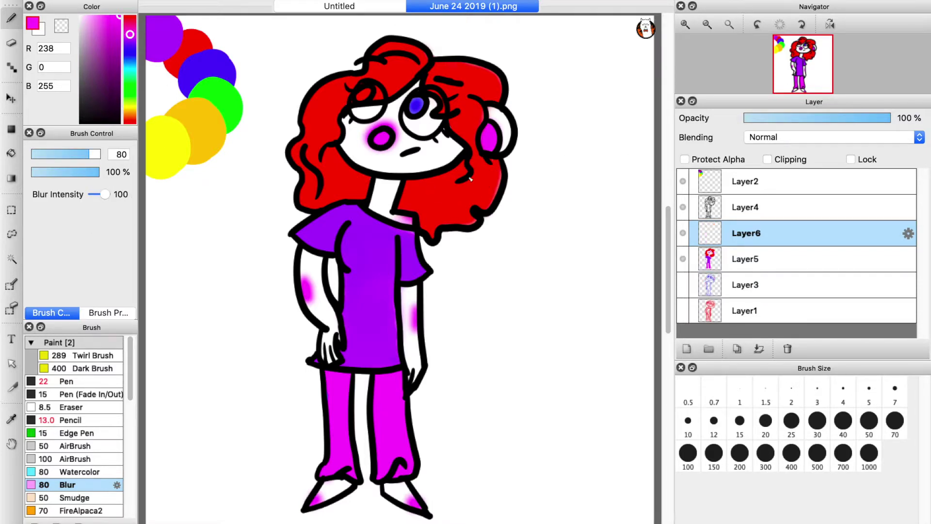
{"action": "left_click", "coordinate": [730, 252]}
{"action": "left_click", "coordinate": [737, 348]}
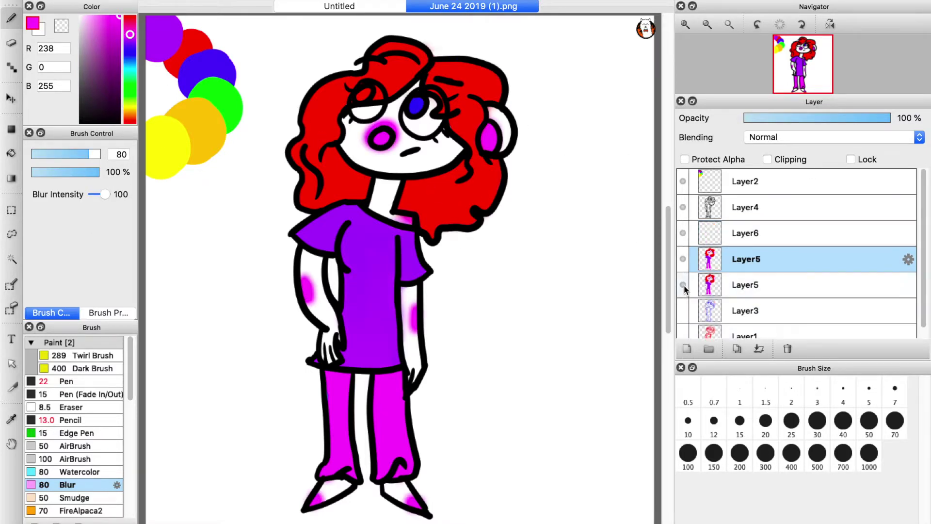
Lower the duplicated layer's opacity and save the drawing as a PNG file named June 24 2019 (2).
{"action": "mouse_move", "coordinate": [809, 118]}
{"action": "left_mouse_down"}
{"action": "mouse_move", "coordinate": [763, 118]}
{"action": "mouse_move", "coordinate": [810, 122]}
{"action": "mouse_move", "coordinate": [784, 120]}
{"action": "left_mouse_up"}
{"action": "left_click", "coordinate": [100, 1]}
{"action": "left_click", "coordinate": [142, 85]}
{"action": "left_click", "coordinate": [471, 114]}
{"action": "key", "text": "BackSpace"}
{"action": "type", "text": "2"}
{"action": "left_click", "coordinate": [508, 178]}
{"action": "left_click", "coordinate": [506, 189]}
{"action": "left_click", "coordinate": [572, 204]}
{"action": "key", "text": "Return"}
Restore the layer opacity to 100% and hide both Layer5 color layers.
{"action": "mouse_move", "coordinate": [852, 122]}
{"action": "left_mouse_down"}
{"action": "mouse_move", "coordinate": [878, 119]}
{"action": "mouse_move", "coordinate": [801, 118]}
{"action": "mouse_move", "coordinate": [891, 117]}
{"action": "left_mouse_up"}
{"action": "left_click", "coordinate": [684, 258]}
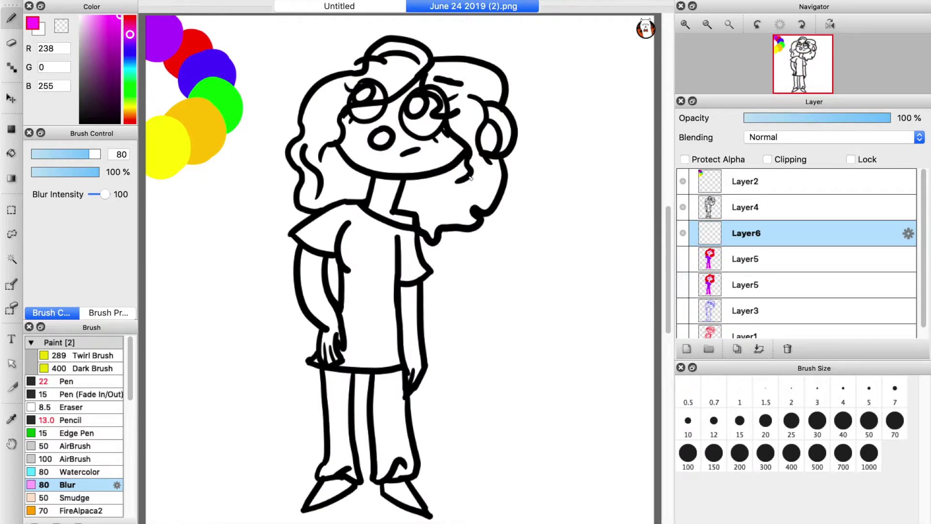
{"action": "left_click", "coordinate": [81, 472]}
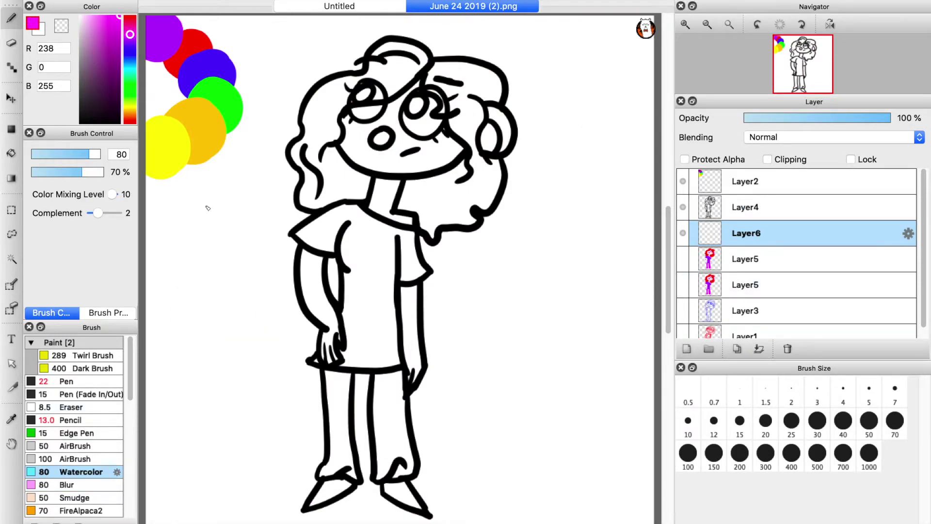
{"action": "left_click", "coordinate": [87, 368]}
{"action": "mouse_move", "coordinate": [174, 262]}
{"action": "left_mouse_down"}
{"action": "mouse_move", "coordinate": [227, 412]}
{"action": "mouse_move", "coordinate": [305, 330]}
{"action": "left_mouse_up"}
{"action": "key", "text": "super+z"}
Paint the shirt's sleeves and upper chest magenta (238, 0, 255) on Layer6 with the Twirl Brush at size 26.
{"action": "left_click", "coordinate": [87, 355]}
{"action": "left_click_drag", "start_coordinate": [251, 292], "coordinate": [252, 347]}
{"action": "key", "text": "super+z"}
{"action": "left_click_drag", "start_coordinate": [76, 154], "coordinate": [54, 154]}
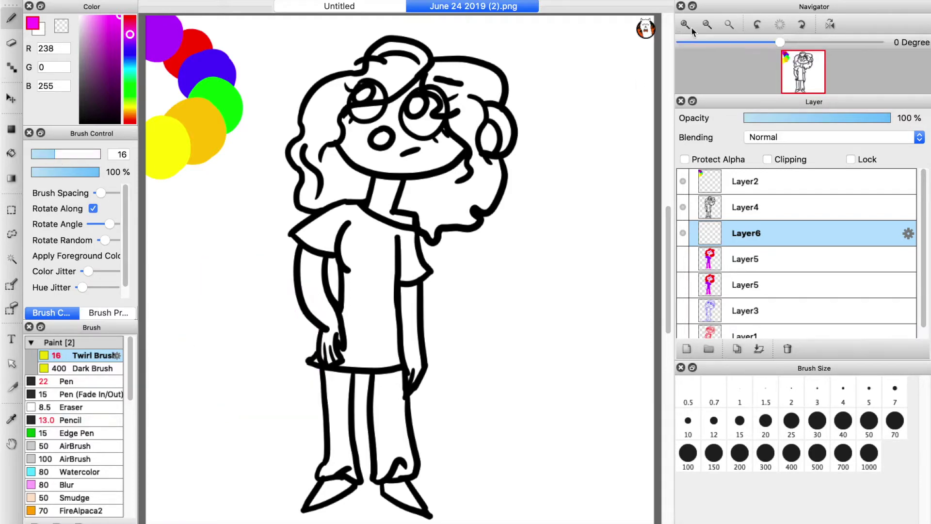
{"action": "left_click", "coordinate": [692, 30]}
{"action": "left_click", "coordinate": [691, 30]}
{"action": "mouse_move", "coordinate": [407, 199]}
{"action": "left_mouse_down"}
{"action": "mouse_move", "coordinate": [405, 289]}
{"action": "mouse_move", "coordinate": [444, 257]}
{"action": "mouse_move", "coordinate": [409, 229]}
{"action": "mouse_move", "coordinate": [431, 209]}
{"action": "mouse_move", "coordinate": [408, 188]}
{"action": "left_mouse_up"}
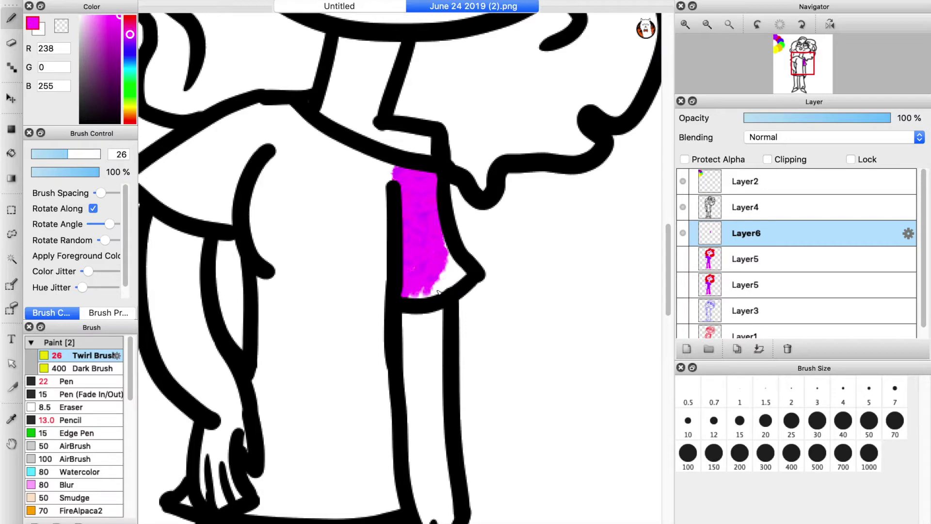
{"action": "left_click_drag", "start_coordinate": [449, 279], "coordinate": [439, 236]}
{"action": "mouse_move", "coordinate": [252, 160]}
{"action": "left_mouse_down"}
{"action": "mouse_move", "coordinate": [254, 232]}
{"action": "mouse_move", "coordinate": [260, 197]}
{"action": "mouse_move", "coordinate": [275, 223]}
{"action": "mouse_move", "coordinate": [301, 133]}
{"action": "mouse_move", "coordinate": [280, 148]}
{"action": "mouse_move", "coordinate": [266, 122]}
{"action": "mouse_move", "coordinate": [211, 131]}
{"action": "mouse_move", "coordinate": [151, 190]}
{"action": "mouse_move", "coordinate": [211, 195]}
{"action": "mouse_move", "coordinate": [240, 171]}
{"action": "mouse_move", "coordinate": [170, 184]}
{"action": "left_mouse_up"}
{"action": "mouse_move", "coordinate": [296, 131]}
{"action": "left_mouse_down"}
{"action": "mouse_move", "coordinate": [373, 167]}
{"action": "mouse_move", "coordinate": [300, 228]}
{"action": "mouse_move", "coordinate": [327, 174]}
{"action": "mouse_move", "coordinate": [261, 276]}
{"action": "left_mouse_up"}
Fill the rest of the shirt down to the hem with textured magenta.
{"action": "scroll", "coordinate": [468, 199], "scroll_direction": "down", "scroll_amount": 2}
{"action": "mouse_move", "coordinate": [382, 166]}
{"action": "left_mouse_down"}
{"action": "mouse_move", "coordinate": [340, 247]}
{"action": "mouse_move", "coordinate": [300, 289]}
{"action": "mouse_move", "coordinate": [361, 291]}
{"action": "mouse_move", "coordinate": [377, 168]}
{"action": "left_mouse_up"}
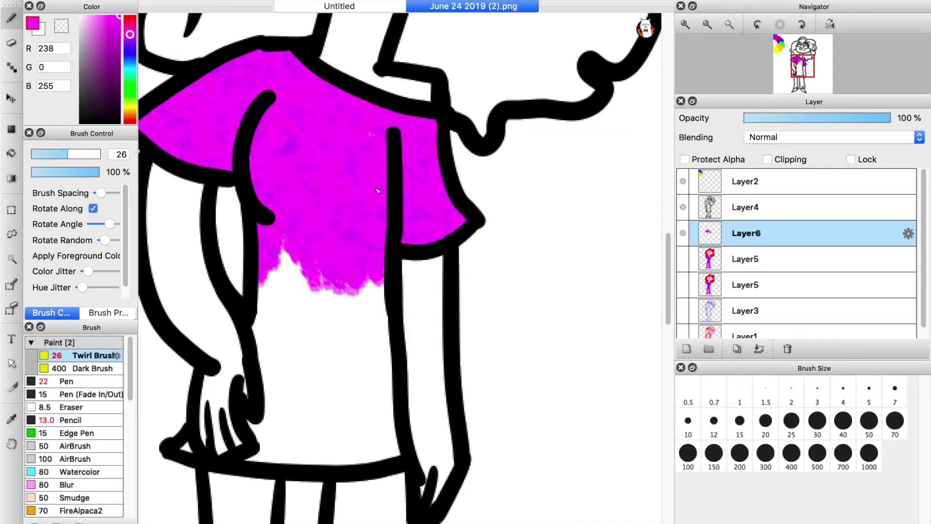
{"action": "mouse_move", "coordinate": [185, 446]}
{"action": "left_mouse_down"}
{"action": "mouse_move", "coordinate": [262, 422]}
{"action": "mouse_move", "coordinate": [267, 300]}
{"action": "mouse_move", "coordinate": [281, 242]}
{"action": "mouse_move", "coordinate": [313, 308]}
{"action": "mouse_move", "coordinate": [291, 369]}
{"action": "mouse_move", "coordinate": [313, 313]}
{"action": "mouse_move", "coordinate": [378, 384]}
{"action": "mouse_move", "coordinate": [396, 426]}
{"action": "mouse_move", "coordinate": [320, 456]}
{"action": "mouse_move", "coordinate": [354, 399]}
{"action": "left_mouse_up"}
{"action": "mouse_move", "coordinate": [248, 459]}
{"action": "left_mouse_down"}
{"action": "mouse_move", "coordinate": [324, 459]}
{"action": "mouse_move", "coordinate": [308, 460]}
{"action": "mouse_move", "coordinate": [339, 436]}
{"action": "mouse_move", "coordinate": [295, 416]}
{"action": "left_mouse_up"}
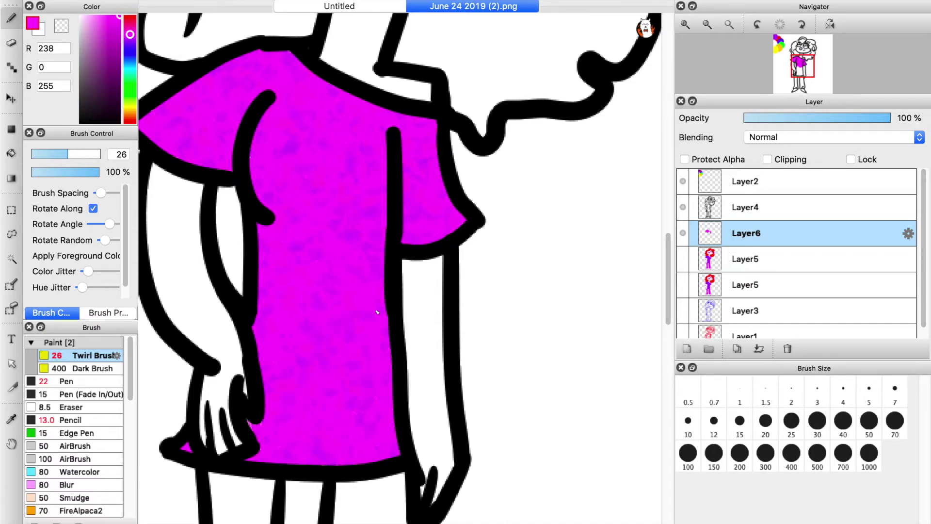
Smooth the mottled texture across the whole shirt with the Blur brush at 80.
{"action": "left_click", "coordinate": [73, 484]}
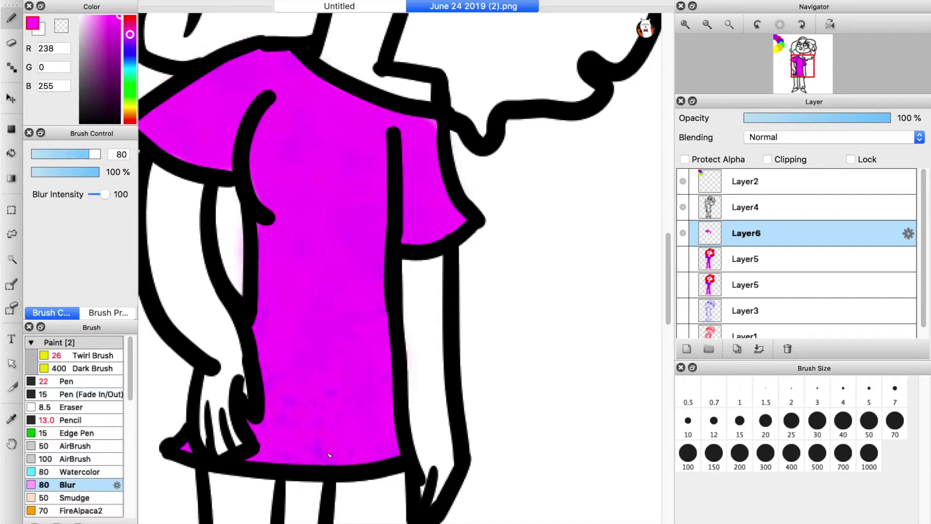
{"action": "left_click", "coordinate": [83, 369]}
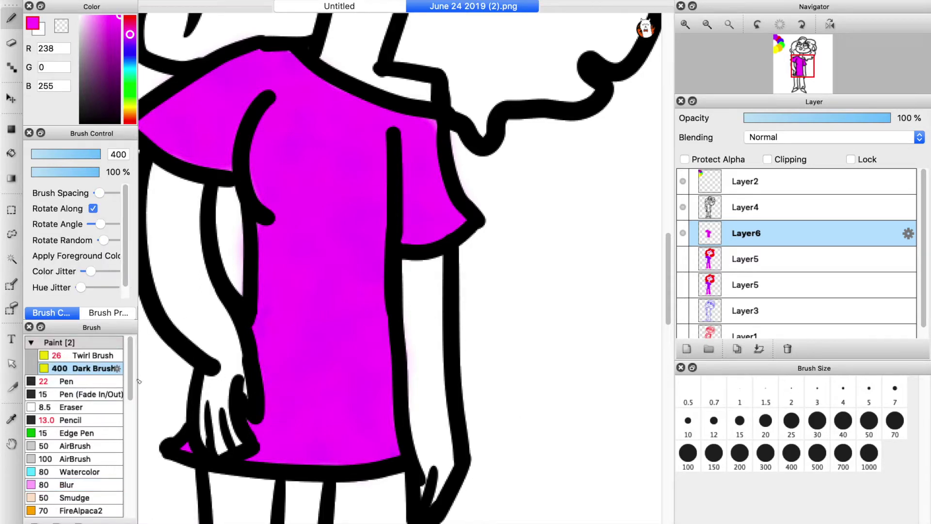
{"action": "left_click", "coordinate": [75, 485]}
{"action": "left_click", "coordinate": [83, 369]}
Start painting the hair red (255, 0, 0) with the Twirl Brush and enlarge the brush to 42.
{"action": "left_click", "coordinate": [95, 355]}
{"action": "left_click_drag", "start_coordinate": [494, 323], "coordinate": [612, 387]}
{"action": "key", "text": "super+z"}
{"action": "left_click_drag", "start_coordinate": [669, 271], "coordinate": [669, 191]}
{"action": "left_click_drag", "start_coordinate": [129, 20], "coordinate": [129, 15]}
{"action": "mouse_move", "coordinate": [384, 195]}
{"action": "left_mouse_down"}
{"action": "mouse_move", "coordinate": [443, 146]}
{"action": "mouse_move", "coordinate": [374, 108]}
{"action": "mouse_move", "coordinate": [460, 116]}
{"action": "mouse_move", "coordinate": [342, 206]}
{"action": "mouse_move", "coordinate": [388, 184]}
{"action": "mouse_move", "coordinate": [330, 111]}
{"action": "mouse_move", "coordinate": [253, 208]}
{"action": "mouse_move", "coordinate": [301, 172]}
{"action": "left_mouse_up"}
{"action": "left_click", "coordinate": [78, 154]}
{"action": "left_click_drag", "start_coordinate": [668, 237], "coordinate": [667, 267]}
{"action": "scroll", "coordinate": [400, 268], "scroll_direction": "left", "scroll_amount": 4}
{"action": "left_click", "coordinate": [707, 25]}
Fill the hair on the left side of the face with red down to the shoulder.
{"action": "mouse_move", "coordinate": [451, 76]}
{"action": "left_mouse_down"}
{"action": "mouse_move", "coordinate": [368, 161]}
{"action": "mouse_move", "coordinate": [429, 186]}
{"action": "mouse_move", "coordinate": [388, 223]}
{"action": "mouse_move", "coordinate": [406, 159]}
{"action": "left_mouse_up"}
{"action": "mouse_move", "coordinate": [358, 236]}
{"action": "left_mouse_down"}
{"action": "mouse_move", "coordinate": [378, 184]}
{"action": "mouse_move", "coordinate": [372, 269]}
{"action": "mouse_move", "coordinate": [391, 317]}
{"action": "mouse_move", "coordinate": [486, 298]}
{"action": "left_mouse_up"}
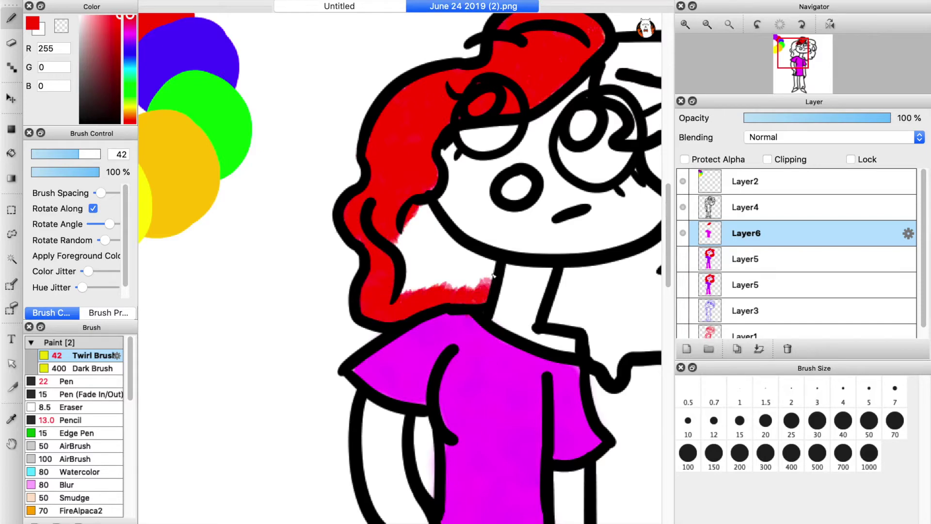
{"action": "key", "text": "ctrl+z"}
{"action": "mouse_move", "coordinate": [402, 240]}
{"action": "left_mouse_down"}
{"action": "mouse_move", "coordinate": [369, 272]}
{"action": "mouse_move", "coordinate": [388, 316]}
{"action": "mouse_move", "coordinate": [423, 200]}
{"action": "mouse_move", "coordinate": [440, 201]}
{"action": "left_mouse_up"}
{"action": "mouse_move", "coordinate": [425, 299]}
{"action": "left_mouse_down"}
{"action": "mouse_move", "coordinate": [458, 257]}
{"action": "mouse_move", "coordinate": [488, 264]}
{"action": "mouse_move", "coordinate": [418, 305]}
{"action": "mouse_move", "coordinate": [456, 290]}
{"action": "left_mouse_up"}
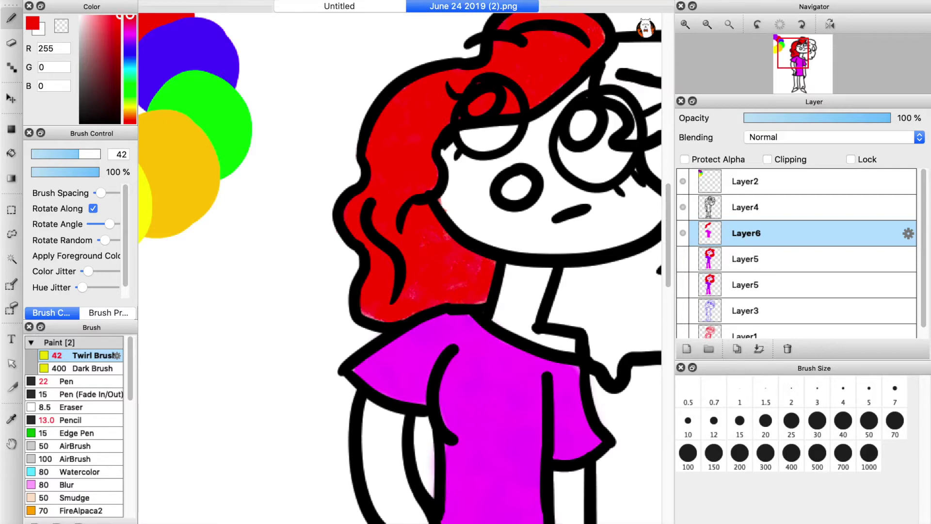
Fill the hair on the right side of the face with red, around the ear and down to the ends.
{"action": "scroll", "coordinate": [437, 242], "scroll_direction": "right", "scroll_amount": 5}
{"action": "mouse_move", "coordinate": [546, 182]}
{"action": "left_mouse_down"}
{"action": "mouse_move", "coordinate": [609, 73]}
{"action": "mouse_move", "coordinate": [594, 56]}
{"action": "left_mouse_up"}
{"action": "mouse_move", "coordinate": [504, 59]}
{"action": "left_mouse_down"}
{"action": "mouse_move", "coordinate": [479, 74]}
{"action": "mouse_move", "coordinate": [510, 145]}
{"action": "mouse_move", "coordinate": [532, 112]}
{"action": "mouse_move", "coordinate": [492, 88]}
{"action": "mouse_move", "coordinate": [574, 74]}
{"action": "mouse_move", "coordinate": [507, 53]}
{"action": "mouse_move", "coordinate": [564, 73]}
{"action": "mouse_move", "coordinate": [542, 154]}
{"action": "mouse_move", "coordinate": [524, 146]}
{"action": "mouse_move", "coordinate": [564, 105]}
{"action": "mouse_move", "coordinate": [563, 210]}
{"action": "mouse_move", "coordinate": [586, 250]}
{"action": "mouse_move", "coordinate": [567, 314]}
{"action": "mouse_move", "coordinate": [602, 294]}
{"action": "mouse_move", "coordinate": [611, 247]}
{"action": "mouse_move", "coordinate": [591, 291]}
{"action": "mouse_move", "coordinate": [599, 232]}
{"action": "mouse_move", "coordinate": [539, 330]}
{"action": "mouse_move", "coordinate": [541, 290]}
{"action": "mouse_move", "coordinate": [528, 258]}
{"action": "mouse_move", "coordinate": [562, 258]}
{"action": "mouse_move", "coordinate": [431, 298]}
{"action": "mouse_move", "coordinate": [434, 319]}
{"action": "mouse_move", "coordinate": [450, 284]}
{"action": "mouse_move", "coordinate": [438, 295]}
{"action": "mouse_move", "coordinate": [488, 277]}
{"action": "mouse_move", "coordinate": [464, 330]}
{"action": "mouse_move", "coordinate": [471, 344]}
{"action": "mouse_move", "coordinate": [530, 332]}
{"action": "mouse_move", "coordinate": [567, 338]}
{"action": "mouse_move", "coordinate": [560, 303]}
{"action": "mouse_move", "coordinate": [524, 285]}
{"action": "mouse_move", "coordinate": [453, 307]}
{"action": "left_mouse_up"}
Color the pupil of the right eye blue.
{"action": "left_click", "coordinate": [130, 55]}
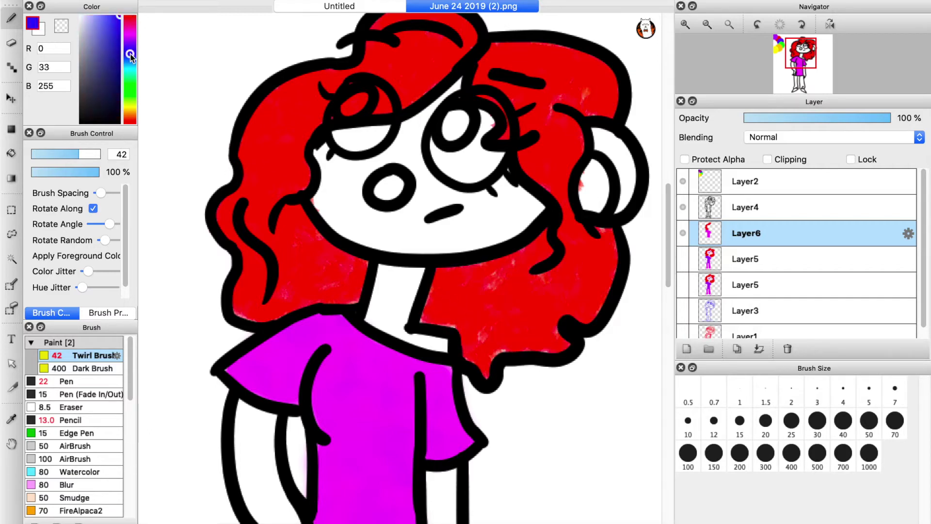
{"action": "left_click_drag", "start_coordinate": [130, 54], "coordinate": [130, 54]}
{"action": "left_click", "coordinate": [455, 126]}
Paint the nose area and the inner ear magenta (255, 0, 226).
{"action": "left_click", "coordinate": [130, 31]}
{"action": "left_click_drag", "start_coordinate": [373, 191], "coordinate": [388, 171]}
{"action": "left_click_drag", "start_coordinate": [601, 177], "coordinate": [594, 204]}
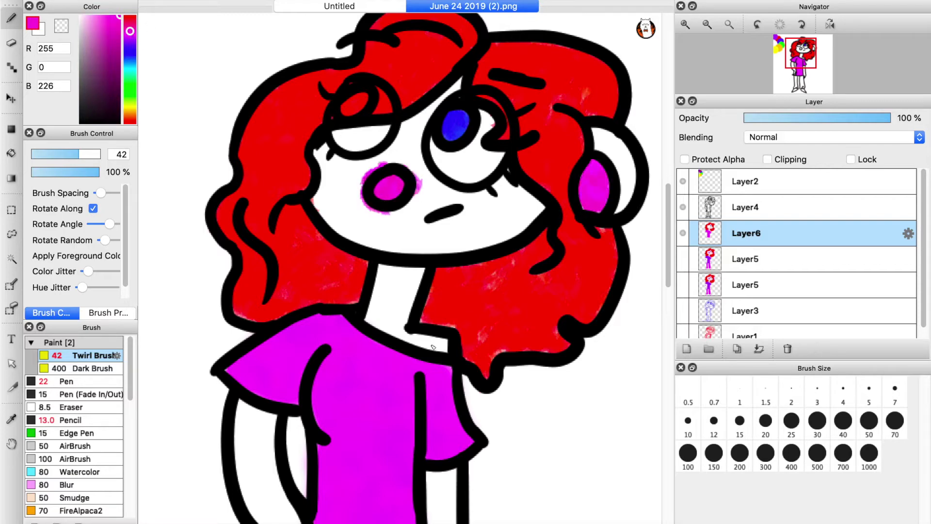
Paint magenta blush patches on the shoulder, both arms, the hands and the shoes with the Twirl Brush.
{"action": "scroll", "coordinate": [656, 322], "scroll_direction": "down", "scroll_amount": 10}
{"action": "left_click_drag", "start_coordinate": [234, 139], "coordinate": [238, 196]}
{"action": "mouse_move", "coordinate": [440, 248]}
{"action": "left_mouse_down"}
{"action": "mouse_move", "coordinate": [439, 197]}
{"action": "mouse_move", "coordinate": [439, 272]}
{"action": "left_mouse_up"}
{"action": "scroll", "coordinate": [633, 281], "scroll_direction": "down", "scroll_amount": 3}
{"action": "left_click_drag", "start_coordinate": [451, 513], "coordinate": [424, 497]}
Soften the magenta patches on the shoes, hands, arms, shoulder and around the nose with the Blur brush at size 80.
{"action": "left_click", "coordinate": [68, 485]}
{"action": "left_click_drag", "start_coordinate": [233, 488], "coordinate": [270, 500]}
{"action": "left_click_drag", "start_coordinate": [418, 498], "coordinate": [439, 507]}
{"action": "left_click_drag", "start_coordinate": [446, 240], "coordinate": [444, 267]}
{"action": "left_click_drag", "start_coordinate": [437, 119], "coordinate": [436, 172]}
{"action": "left_click_drag", "start_coordinate": [233, 56], "coordinate": [238, 109]}
{"action": "left_click_drag", "start_coordinate": [272, 182], "coordinate": [274, 223]}
{"action": "left_click_drag", "start_coordinate": [665, 307], "coordinate": [665, 197]}
{"action": "mouse_move", "coordinate": [368, 65]}
{"action": "left_mouse_down"}
{"action": "mouse_move", "coordinate": [378, 87]}
{"action": "mouse_move", "coordinate": [406, 73]}
{"action": "left_mouse_up"}
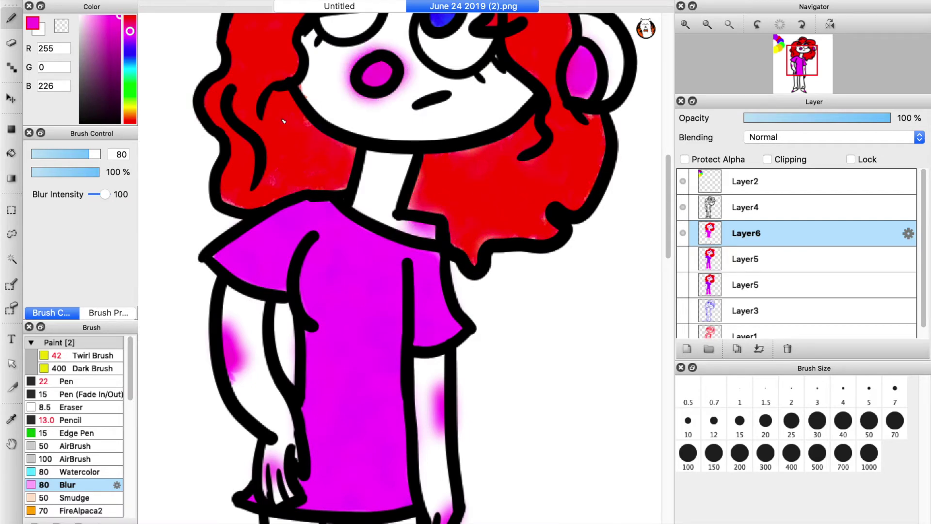
Fill both trouser legs with magenta-violet (238, 0, 255) using the Twirl Brush at size 42.
{"action": "left_click", "coordinate": [707, 24]}
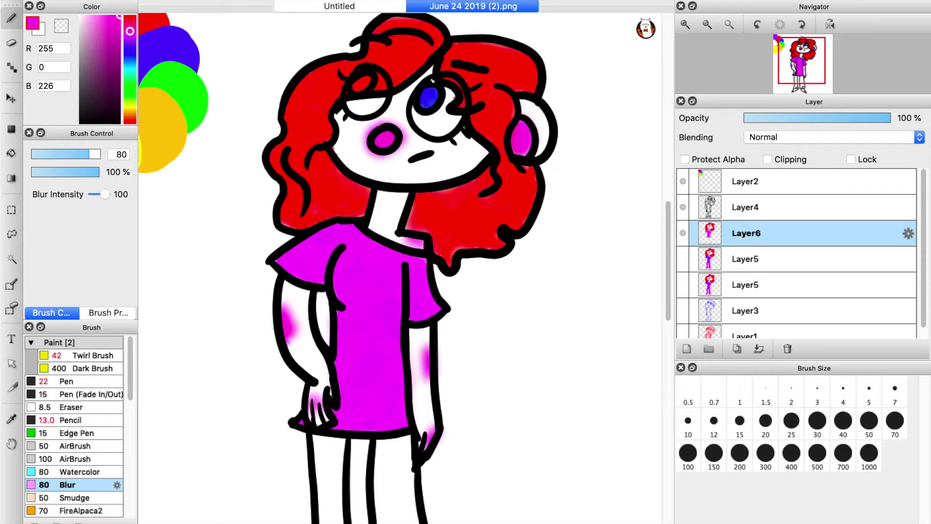
{"action": "left_click_drag", "start_coordinate": [668, 246], "coordinate": [668, 261]}
{"action": "left_click_drag", "start_coordinate": [130, 31], "coordinate": [130, 34]}
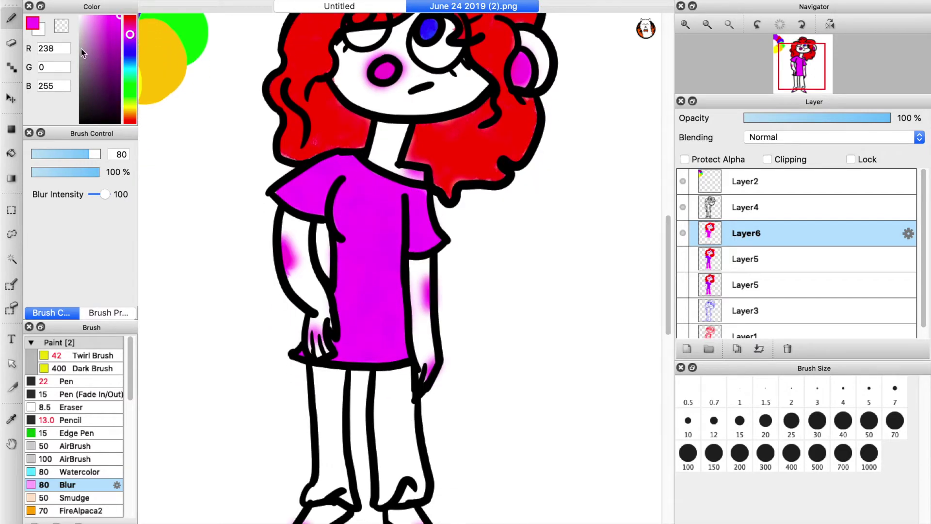
{"action": "left_click", "coordinate": [92, 356]}
{"action": "mouse_move", "coordinate": [318, 381]}
{"action": "left_mouse_down"}
{"action": "mouse_move", "coordinate": [333, 388]}
{"action": "mouse_move", "coordinate": [340, 437]}
{"action": "mouse_move", "coordinate": [323, 480]}
{"action": "mouse_move", "coordinate": [337, 470]}
{"action": "left_mouse_up"}
{"action": "mouse_move", "coordinate": [385, 488]}
{"action": "left_mouse_down"}
{"action": "mouse_move", "coordinate": [383, 376]}
{"action": "mouse_move", "coordinate": [409, 426]}
{"action": "mouse_move", "coordinate": [391, 498]}
{"action": "mouse_move", "coordinate": [413, 451]}
{"action": "mouse_move", "coordinate": [408, 373]}
{"action": "left_mouse_up"}
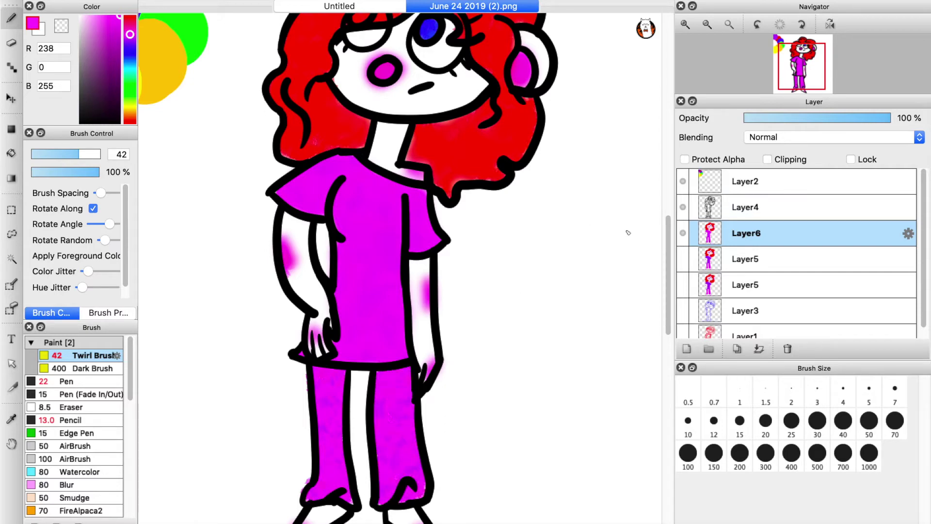
{"action": "left_click", "coordinate": [708, 25]}
{"action": "left_click_drag", "start_coordinate": [837, 118], "coordinate": [818, 119]}
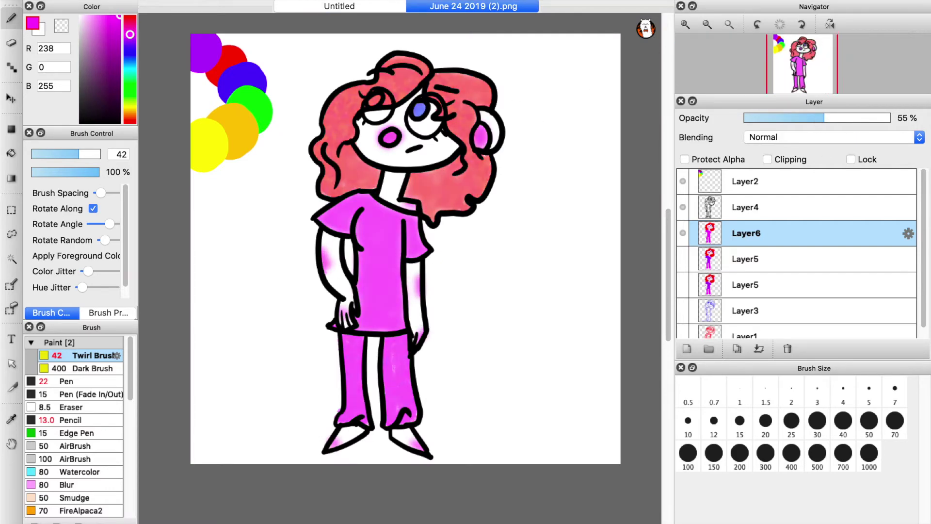
{"action": "key", "text": "super+z"}
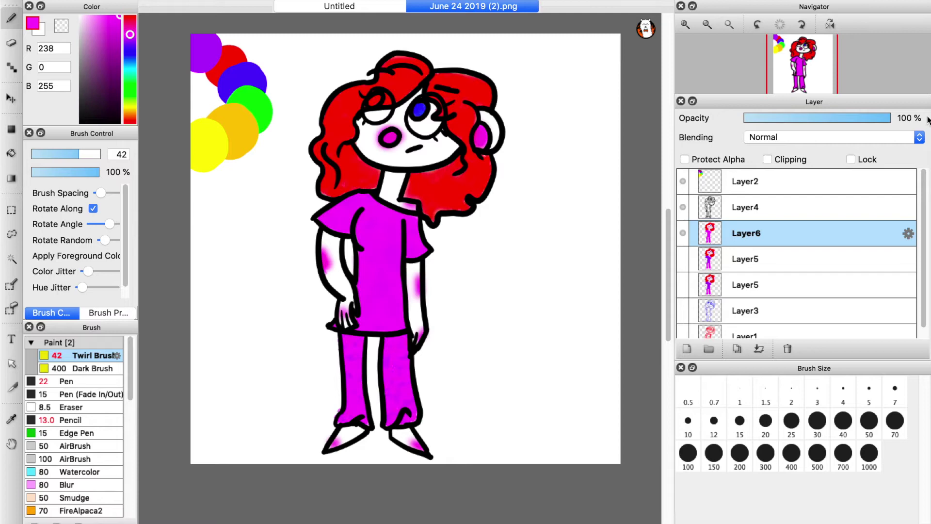
Save the drawing as June 24 2019 (3) in FireAlpaca MDP format, and save it under that name as a PNG.
{"action": "key", "text": "super+s"}
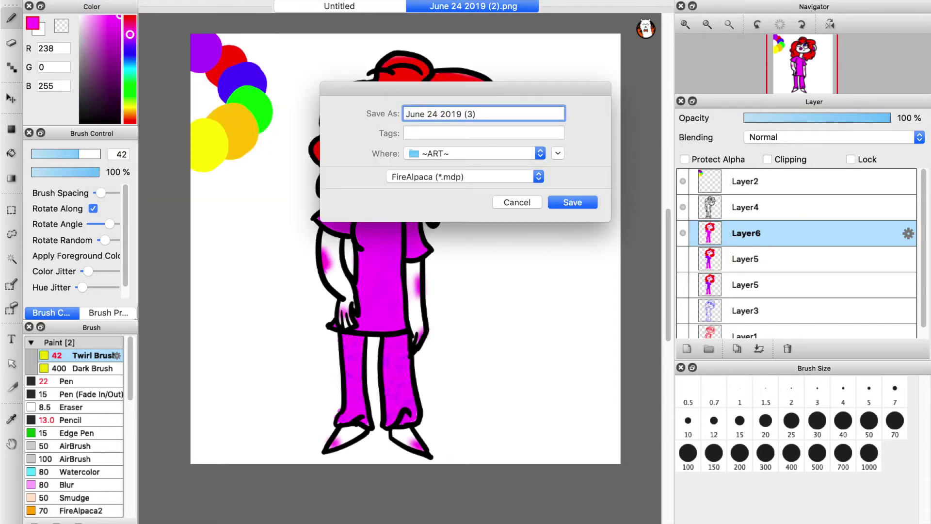
{"action": "left_click", "coordinate": [572, 204]}
{"action": "left_click", "coordinate": [121, 2]}
{"action": "mouse_move", "coordinate": [101, 2]}
{"action": "left_click", "coordinate": [141, 83]}
{"action": "left_click", "coordinate": [464, 176]}
{"action": "left_click", "coordinate": [414, 188]}
{"action": "left_click", "coordinate": [573, 202]}
{"action": "left_click", "coordinate": [492, 291]}
Lower Layer6's opacity to 51% and save this version as the 24-bit PNG June 24 2019 (4).
{"action": "left_click_drag", "start_coordinate": [890, 119], "coordinate": [818, 119]}
{"action": "left_click", "coordinate": [100, 1]}
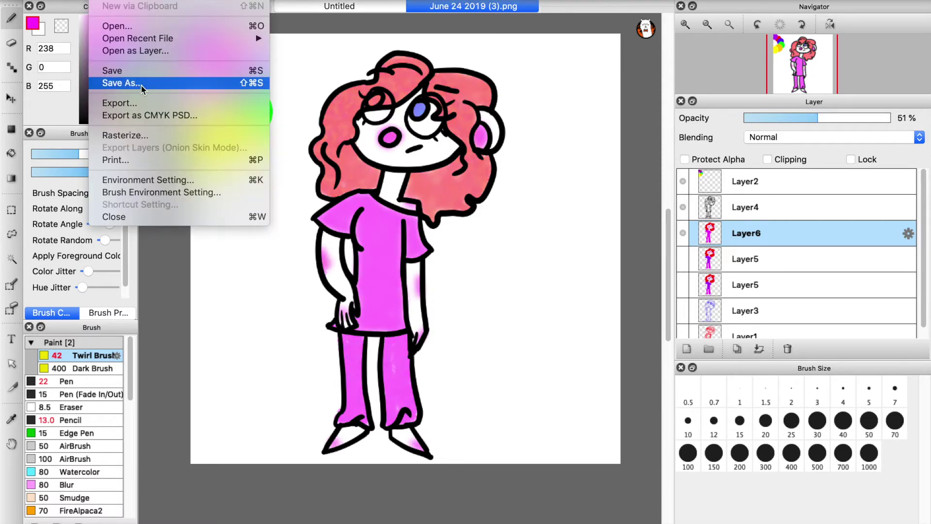
{"action": "left_click", "coordinate": [142, 85]}
{"action": "left_click", "coordinate": [565, 202]}
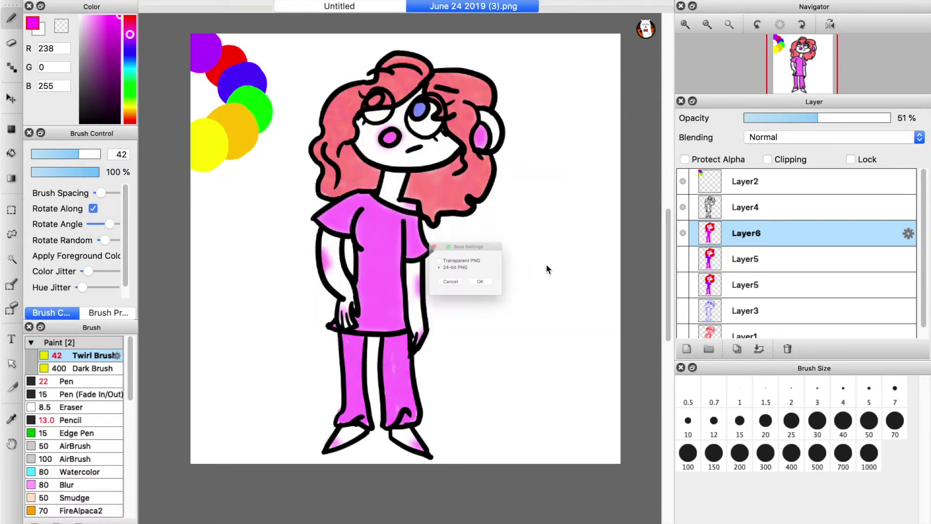
Hide Layer6 and add a new empty layer above it.
{"action": "left_click", "coordinate": [683, 233]}
{"action": "left_click", "coordinate": [687, 349]}
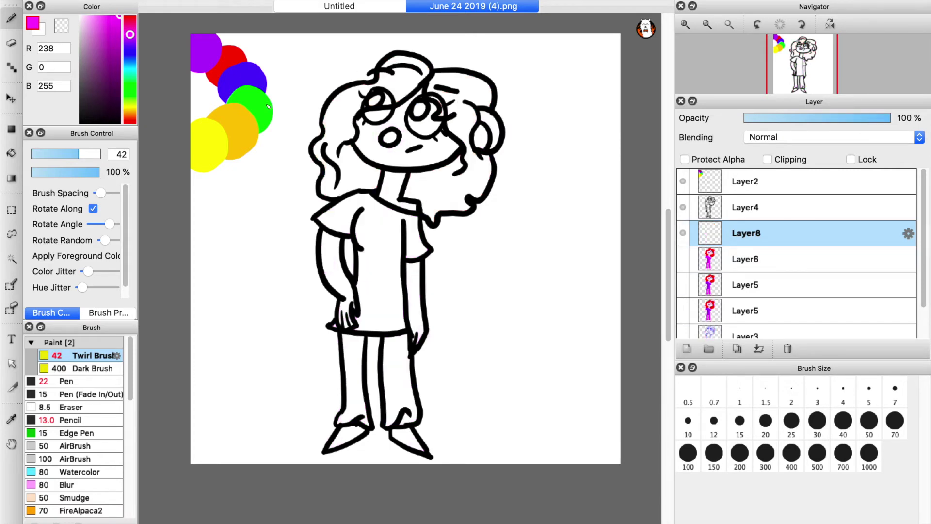
Fill the fringe and the upper hair on the face's left side with pink (236, 105, 151) using the Pen at size 22.
{"action": "left_click_drag", "start_coordinate": [105, 26], "coordinate": [92, 23]}
{"action": "left_click", "coordinate": [130, 21]}
{"action": "left_click", "coordinate": [78, 383]}
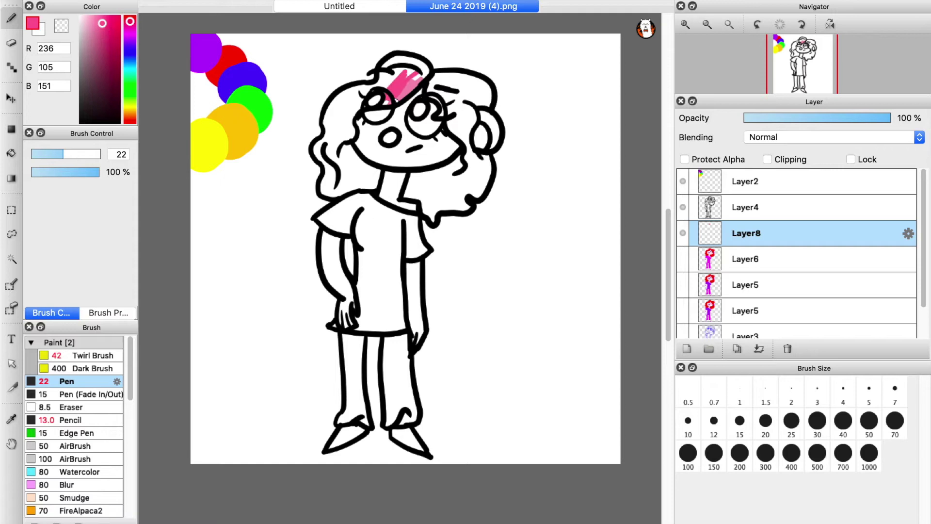
{"action": "left_click", "coordinate": [684, 25]}
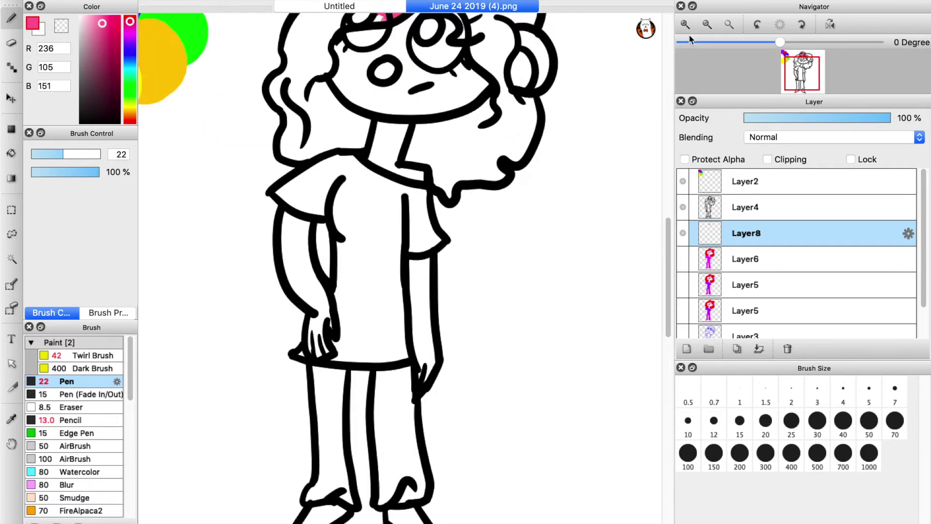
{"action": "left_click", "coordinate": [684, 25]}
{"action": "scroll", "coordinate": [435, 255], "scroll_direction": "up", "scroll_amount": 8}
{"action": "left_click_drag", "start_coordinate": [672, 190], "coordinate": [669, 243]}
{"action": "mouse_move", "coordinate": [219, 321]}
{"action": "left_mouse_down"}
{"action": "mouse_move", "coordinate": [247, 266]}
{"action": "mouse_move", "coordinate": [292, 275]}
{"action": "left_mouse_up"}
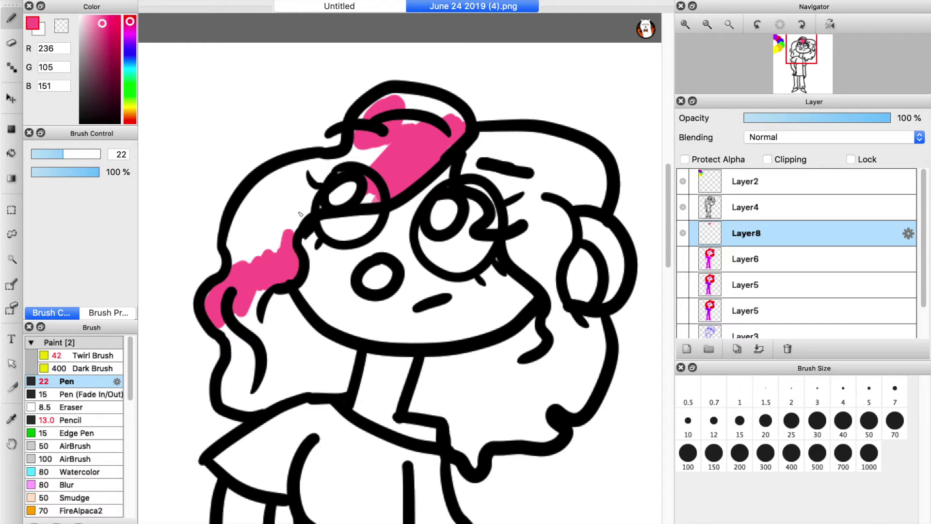
{"action": "left_click_drag", "start_coordinate": [300, 213], "coordinate": [366, 189]}
{"action": "left_click_drag", "start_coordinate": [363, 114], "coordinate": [403, 116]}
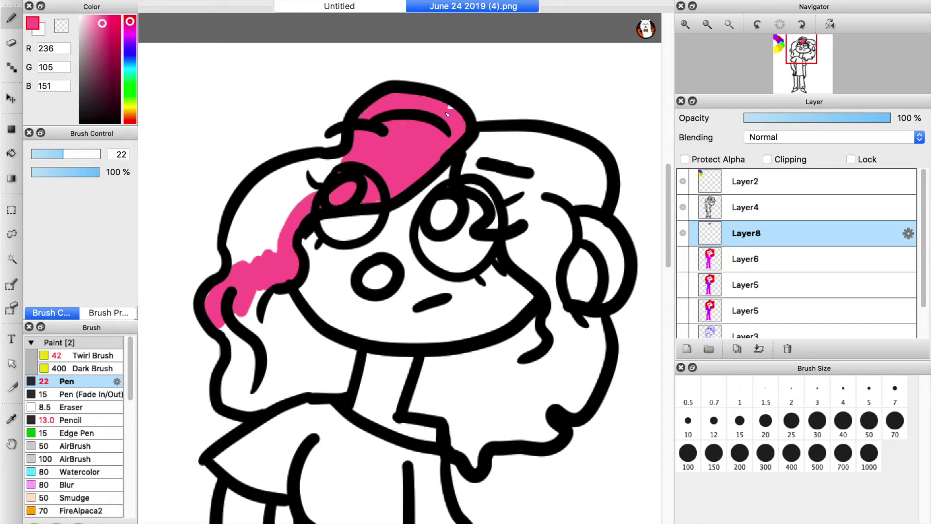
{"action": "mouse_move", "coordinate": [238, 237]}
{"action": "left_mouse_down"}
{"action": "mouse_move", "coordinate": [315, 162]}
{"action": "mouse_move", "coordinate": [282, 247]}
{"action": "mouse_move", "coordinate": [275, 205]}
{"action": "left_mouse_up"}
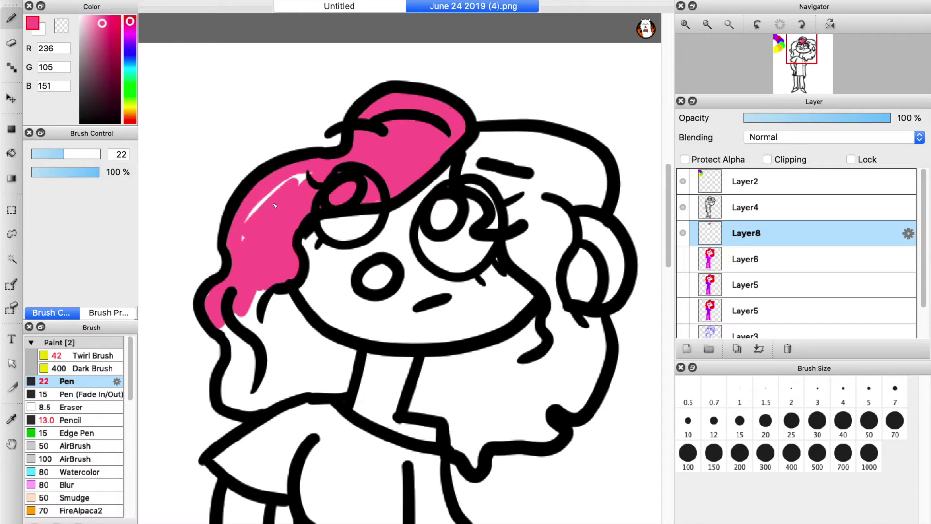
Fill the hair to the right of the face with pink, from the crown past the ear to the outer curls.
{"action": "scroll", "coordinate": [334, 173], "scroll_direction": "down", "scroll_amount": 3}
{"action": "mouse_move", "coordinate": [557, 140]}
{"action": "left_mouse_down"}
{"action": "mouse_move", "coordinate": [530, 93]}
{"action": "mouse_move", "coordinate": [487, 95]}
{"action": "left_mouse_up"}
{"action": "left_click_drag", "start_coordinate": [527, 163], "coordinate": [505, 165]}
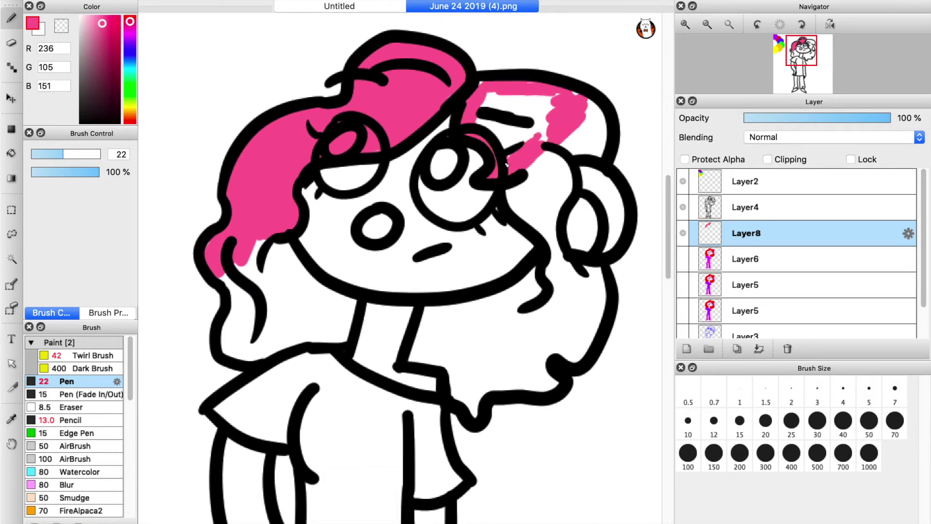
{"action": "mouse_move", "coordinate": [539, 118]}
{"action": "left_mouse_down"}
{"action": "mouse_move", "coordinate": [495, 123]}
{"action": "mouse_move", "coordinate": [481, 84]}
{"action": "left_mouse_up"}
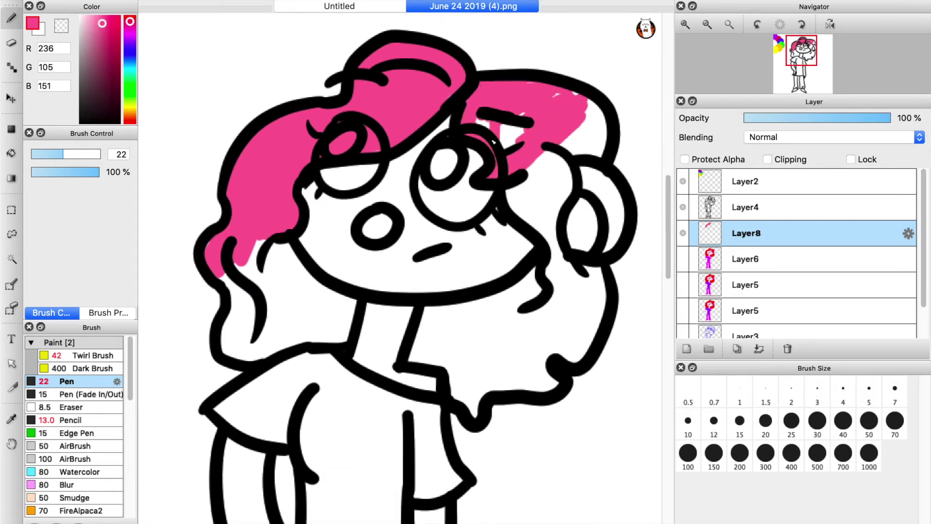
{"action": "mouse_move", "coordinate": [591, 109]}
{"action": "left_mouse_down"}
{"action": "mouse_move", "coordinate": [565, 148]}
{"action": "mouse_move", "coordinate": [559, 194]}
{"action": "mouse_move", "coordinate": [534, 225]}
{"action": "left_mouse_up"}
{"action": "left_click_drag", "start_coordinate": [551, 322], "coordinate": [588, 274]}
{"action": "mouse_move", "coordinate": [599, 306]}
{"action": "left_mouse_down"}
{"action": "mouse_move", "coordinate": [568, 359]}
{"action": "mouse_move", "coordinate": [562, 291]}
{"action": "mouse_move", "coordinate": [519, 369]}
{"action": "mouse_move", "coordinate": [527, 300]}
{"action": "mouse_move", "coordinate": [542, 319]}
{"action": "left_mouse_up"}
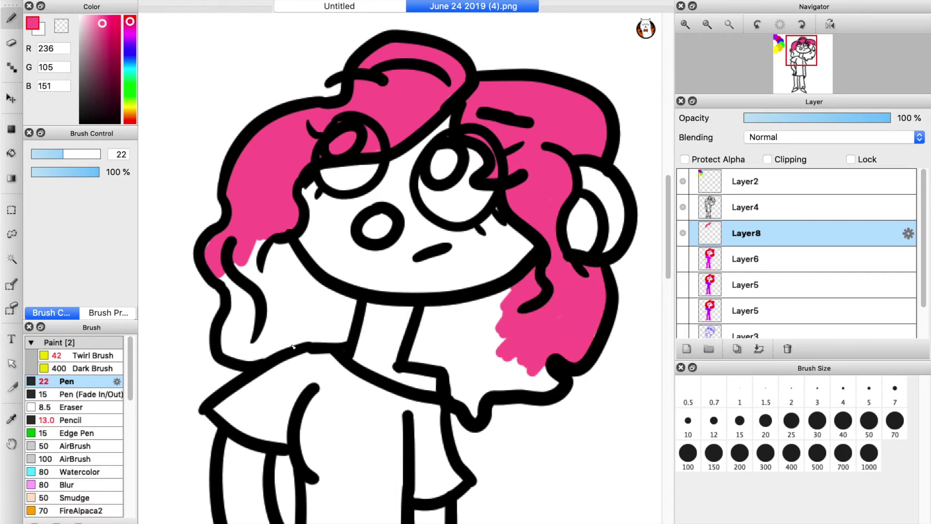
Fill the lower hair on both sides of the neck with pink down to the shoulders and tips.
{"action": "mouse_move", "coordinate": [257, 295]}
{"action": "left_mouse_down"}
{"action": "mouse_move", "coordinate": [245, 337]}
{"action": "mouse_move", "coordinate": [235, 316]}
{"action": "left_mouse_up"}
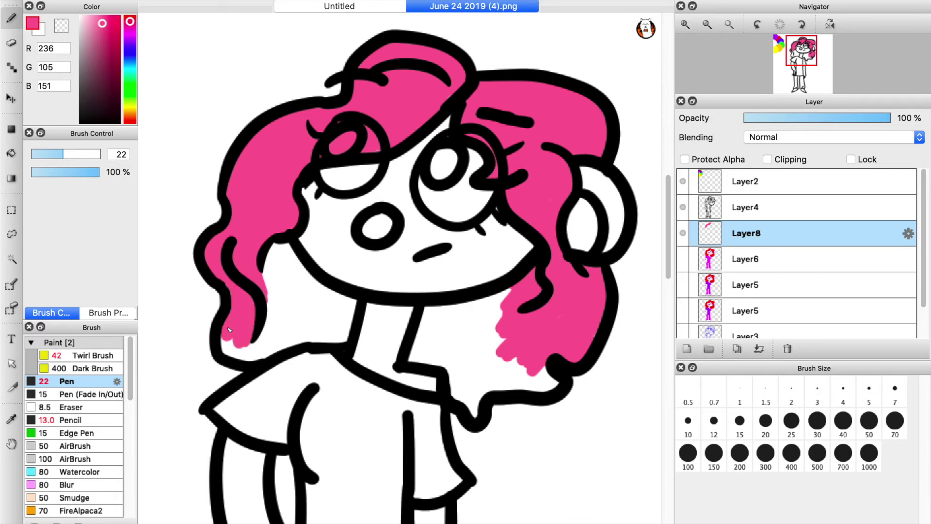
{"action": "mouse_move", "coordinate": [257, 353]}
{"action": "left_mouse_down"}
{"action": "mouse_move", "coordinate": [303, 327]}
{"action": "mouse_move", "coordinate": [271, 257]}
{"action": "mouse_move", "coordinate": [353, 313]}
{"action": "left_mouse_up"}
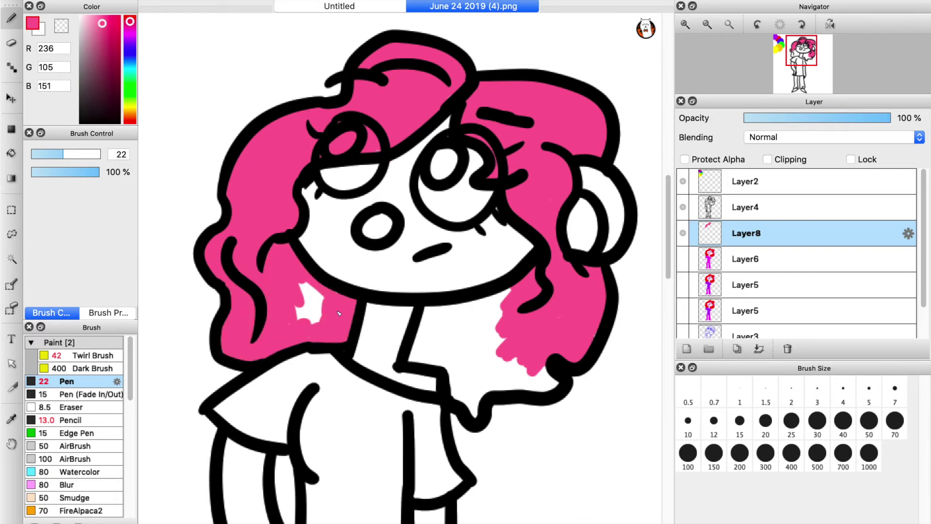
{"action": "mouse_move", "coordinate": [502, 313]}
{"action": "left_mouse_down"}
{"action": "mouse_move", "coordinate": [429, 308]}
{"action": "mouse_move", "coordinate": [490, 339]}
{"action": "mouse_move", "coordinate": [445, 358]}
{"action": "mouse_move", "coordinate": [459, 376]}
{"action": "mouse_move", "coordinate": [513, 393]}
{"action": "left_mouse_up"}
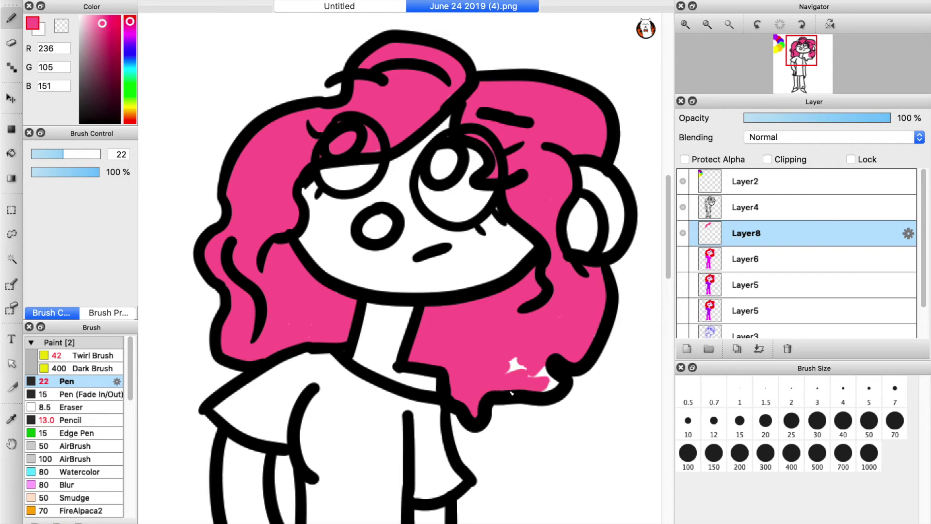
Color the right eye's pupil a muted blue.
{"action": "scroll", "coordinate": [611, 248], "scroll_direction": "down", "scroll_amount": 5}
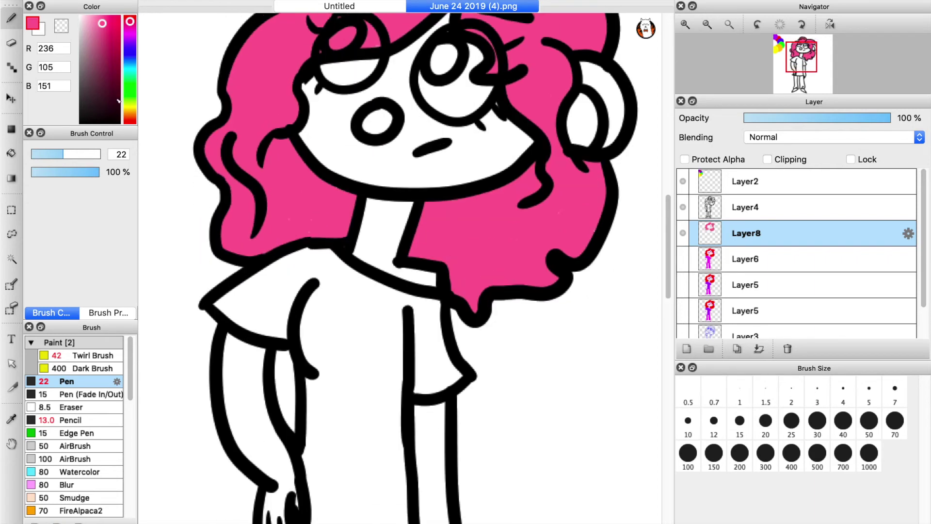
{"action": "left_click", "coordinate": [96, 32]}
{"action": "left_click_drag", "start_coordinate": [451, 49], "coordinate": [437, 65]}
Fill the whole shirt, sleeves and hem included, with purple (195, 132, 231) using the Pen at size 30.
{"action": "left_click_drag", "start_coordinate": [131, 57], "coordinate": [130, 40]}
{"action": "left_click", "coordinate": [101, 27]}
{"action": "mouse_move", "coordinate": [331, 299]}
{"action": "left_mouse_down"}
{"action": "mouse_move", "coordinate": [318, 272]}
{"action": "mouse_move", "coordinate": [344, 267]}
{"action": "mouse_move", "coordinate": [261, 286]}
{"action": "mouse_move", "coordinate": [337, 371]}
{"action": "mouse_move", "coordinate": [422, 306]}
{"action": "mouse_move", "coordinate": [443, 374]}
{"action": "mouse_move", "coordinate": [416, 393]}
{"action": "left_mouse_up"}
{"action": "scroll", "coordinate": [592, 258], "scroll_direction": "down", "scroll_amount": 5}
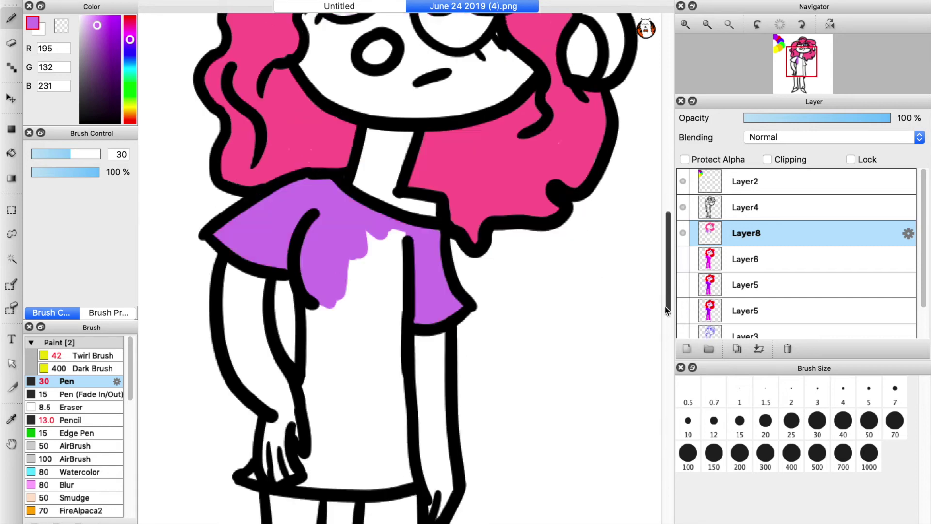
{"action": "left_click_drag", "start_coordinate": [386, 127], "coordinate": [383, 197]}
{"action": "mouse_move", "coordinate": [393, 68]}
{"action": "left_mouse_down"}
{"action": "mouse_move", "coordinate": [371, 131]}
{"action": "mouse_move", "coordinate": [332, 189]}
{"action": "mouse_move", "coordinate": [383, 198]}
{"action": "mouse_move", "coordinate": [405, 308]}
{"action": "mouse_move", "coordinate": [314, 314]}
{"action": "mouse_move", "coordinate": [338, 310]}
{"action": "left_mouse_up"}
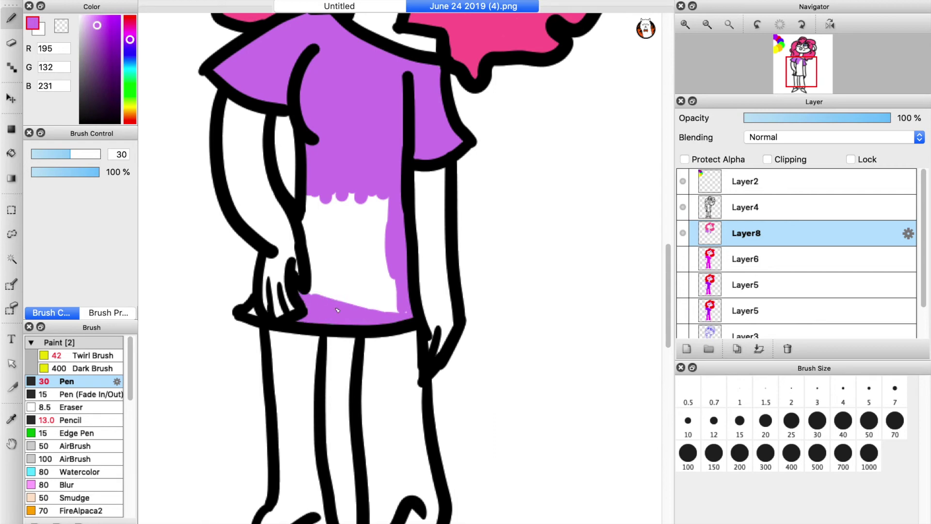
{"action": "mouse_move", "coordinate": [282, 293]}
{"action": "left_mouse_down"}
{"action": "mouse_move", "coordinate": [320, 271]}
{"action": "mouse_move", "coordinate": [359, 286]}
{"action": "mouse_move", "coordinate": [388, 281]}
{"action": "mouse_move", "coordinate": [321, 277]}
{"action": "mouse_move", "coordinate": [312, 262]}
{"action": "left_mouse_up"}
Fill both trouser legs with dusty mauve (193, 157, 190).
{"action": "left_click_drag", "start_coordinate": [669, 309], "coordinate": [669, 339]}
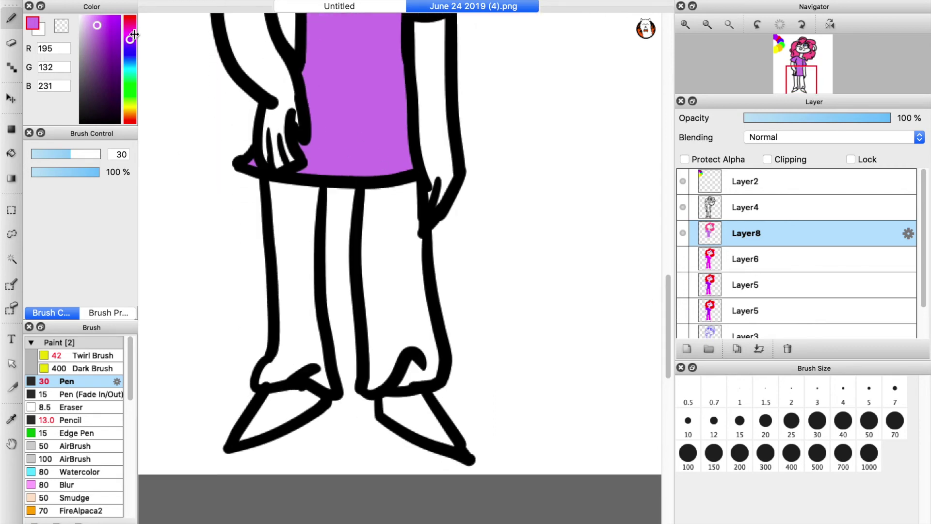
{"action": "left_click", "coordinate": [129, 31]}
{"action": "left_click", "coordinate": [86, 42]}
{"action": "left_click_drag", "start_coordinate": [305, 191], "coordinate": [308, 216]}
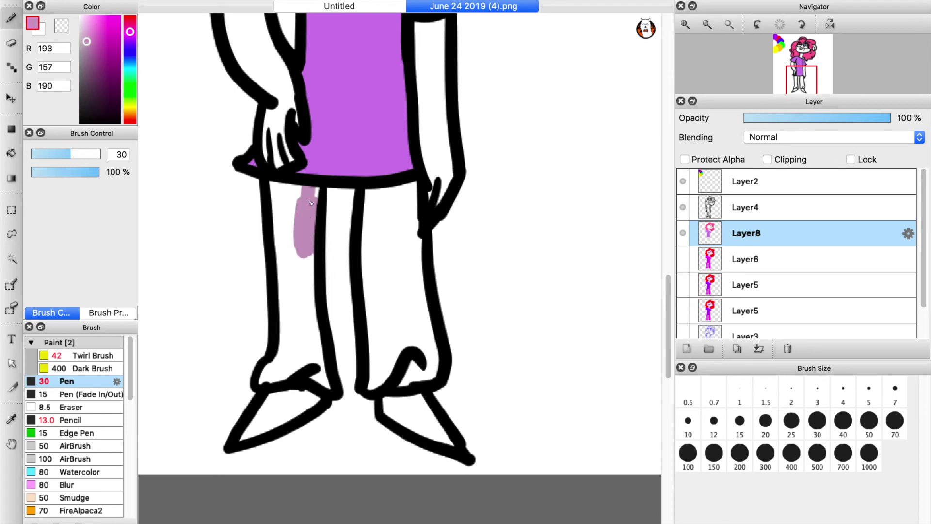
{"action": "mouse_move", "coordinate": [287, 249]}
{"action": "left_mouse_down"}
{"action": "mouse_move", "coordinate": [320, 380]}
{"action": "mouse_move", "coordinate": [283, 329]}
{"action": "left_mouse_up"}
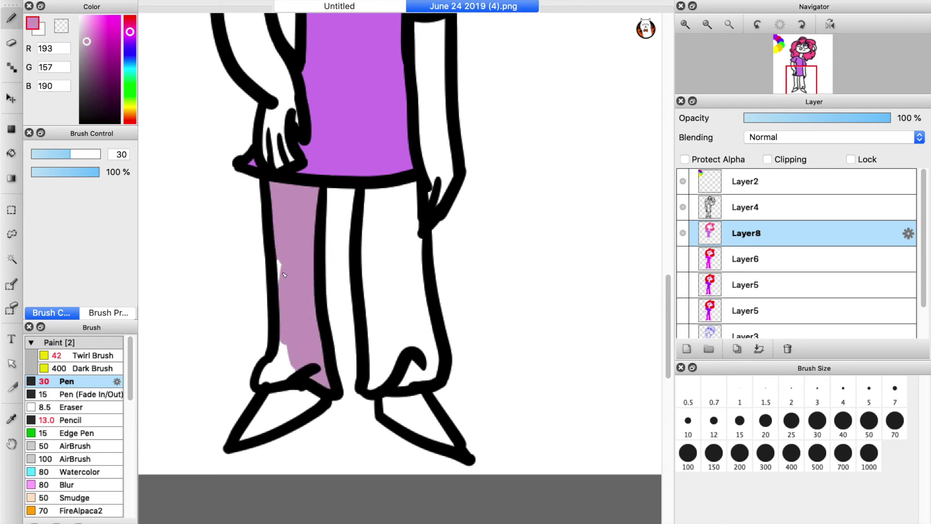
{"action": "left_click_drag", "start_coordinate": [377, 216], "coordinate": [380, 223]}
{"action": "mouse_move", "coordinate": [413, 184]}
{"action": "left_mouse_down"}
{"action": "mouse_move", "coordinate": [421, 325]}
{"action": "mouse_move", "coordinate": [383, 271]}
{"action": "mouse_move", "coordinate": [375, 379]}
{"action": "mouse_move", "coordinate": [394, 351]}
{"action": "left_mouse_up"}
Paint the nose area, the inner ear and the bare shoulder pale pink (249, 230, 247).
{"action": "left_click", "coordinate": [686, 27]}
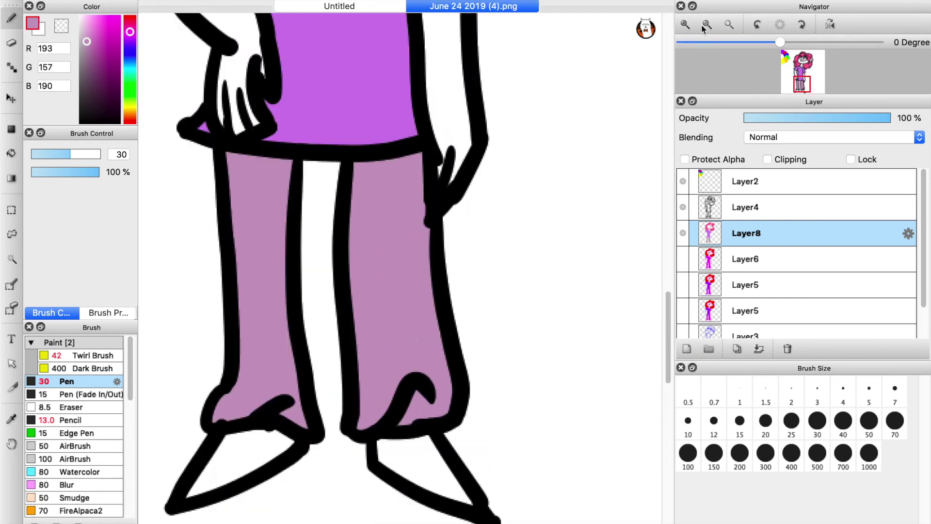
{"action": "left_click", "coordinate": [702, 25]}
{"action": "left_click", "coordinate": [702, 26]}
{"action": "left_click", "coordinate": [703, 25]}
{"action": "left_click_drag", "start_coordinate": [666, 259], "coordinate": [662, 211]}
{"action": "left_click", "coordinate": [82, 18]}
{"action": "left_click", "coordinate": [686, 25]}
{"action": "left_click", "coordinate": [685, 24]}
{"action": "mouse_move", "coordinate": [380, 54]}
{"action": "left_mouse_down"}
{"action": "mouse_move", "coordinate": [388, 30]}
{"action": "mouse_move", "coordinate": [402, 48]}
{"action": "left_mouse_up"}
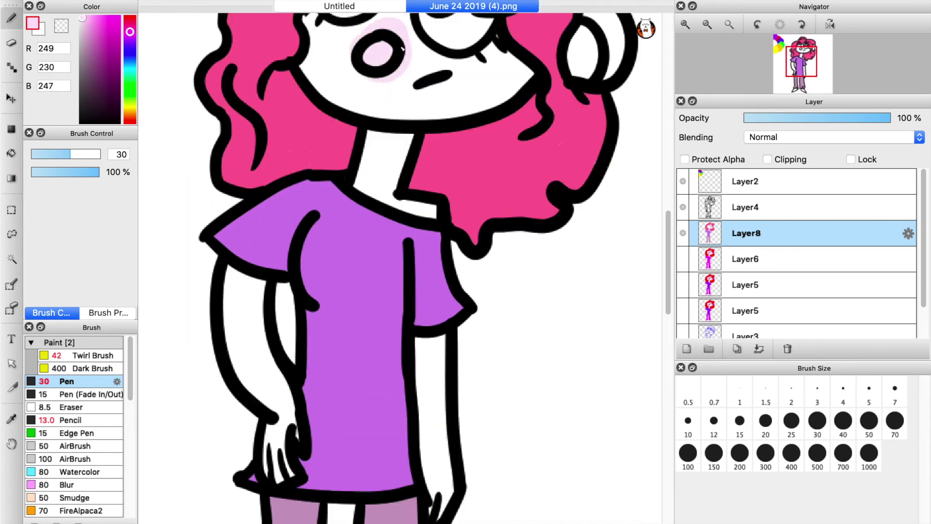
{"action": "left_click_drag", "start_coordinate": [573, 64], "coordinate": [590, 50]}
{"action": "left_click_drag", "start_coordinate": [426, 204], "coordinate": [418, 213]}
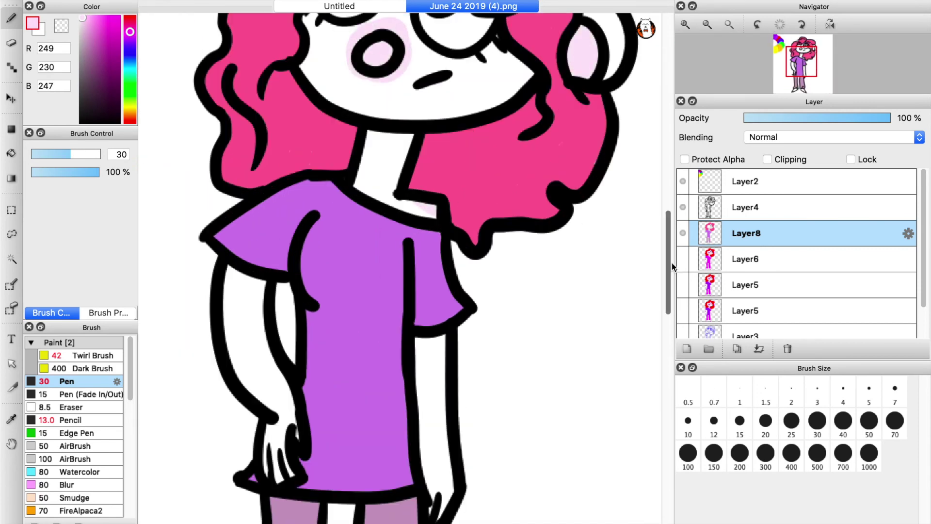
Add pale pink blush spots to both arms, the hands and the shoe tips.
{"action": "scroll", "coordinate": [427, 243], "scroll_direction": "down", "scroll_amount": 3}
{"action": "left_click_drag", "start_coordinate": [442, 284], "coordinate": [439, 327]}
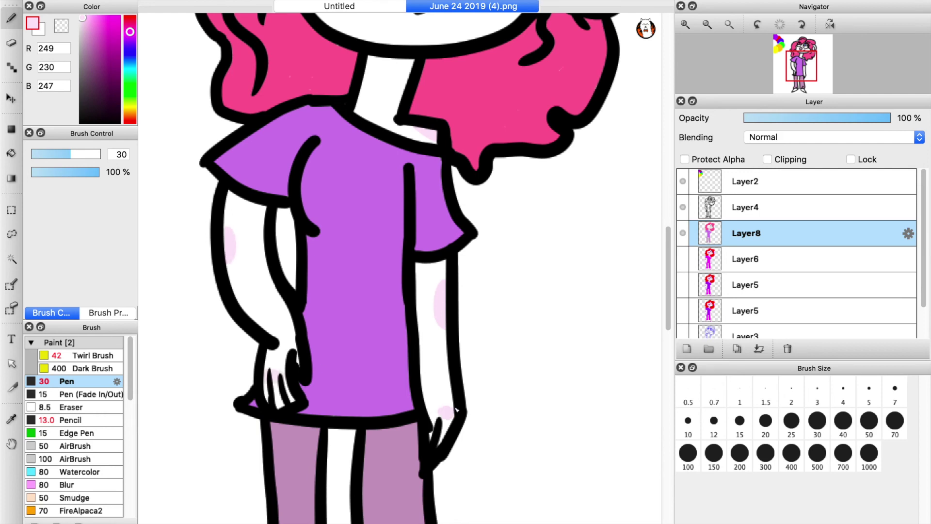
{"action": "scroll", "coordinate": [456, 409], "scroll_direction": "down", "scroll_amount": 10}
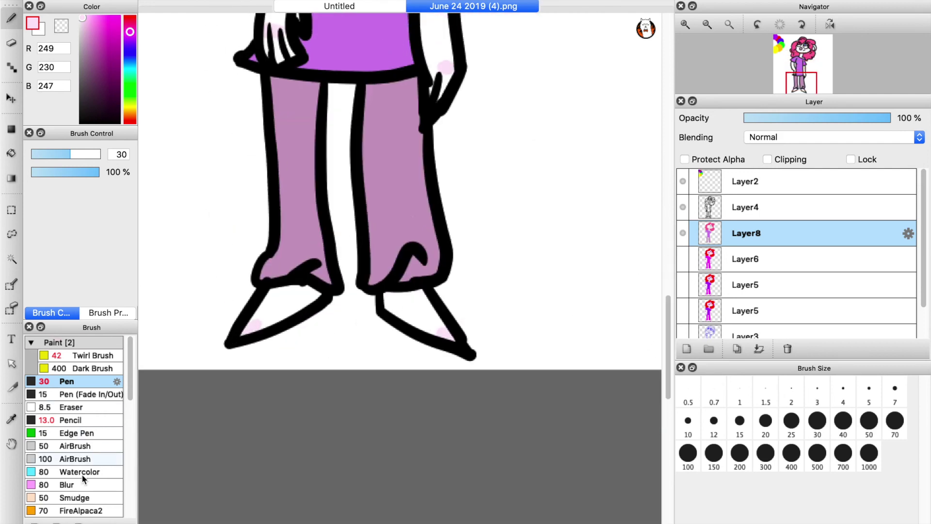
Soften the pale pink spots on the body, nose and ear with the Blur brush at size 80.
{"action": "left_click", "coordinate": [73, 485]}
{"action": "scroll", "coordinate": [437, 320], "scroll_direction": "up", "scroll_amount": 8}
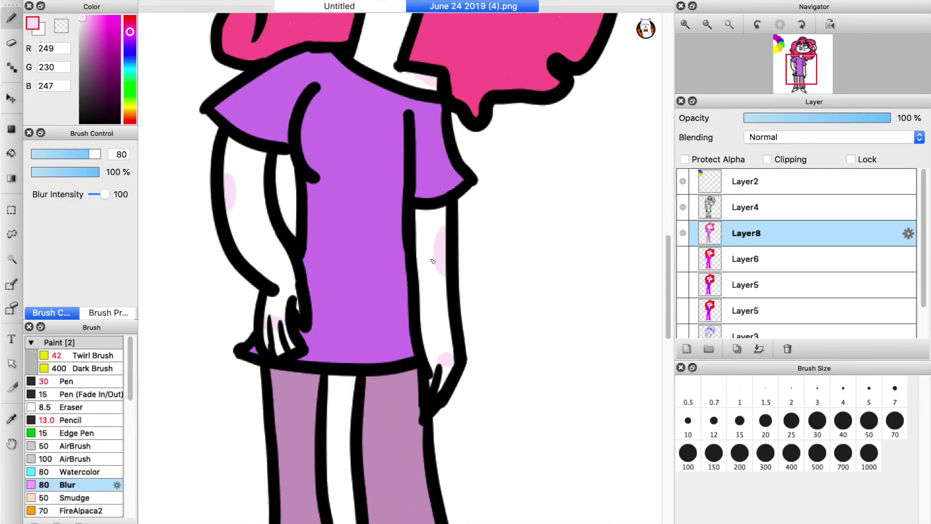
{"action": "scroll", "coordinate": [560, 258], "scroll_direction": "up", "scroll_amount": 10}
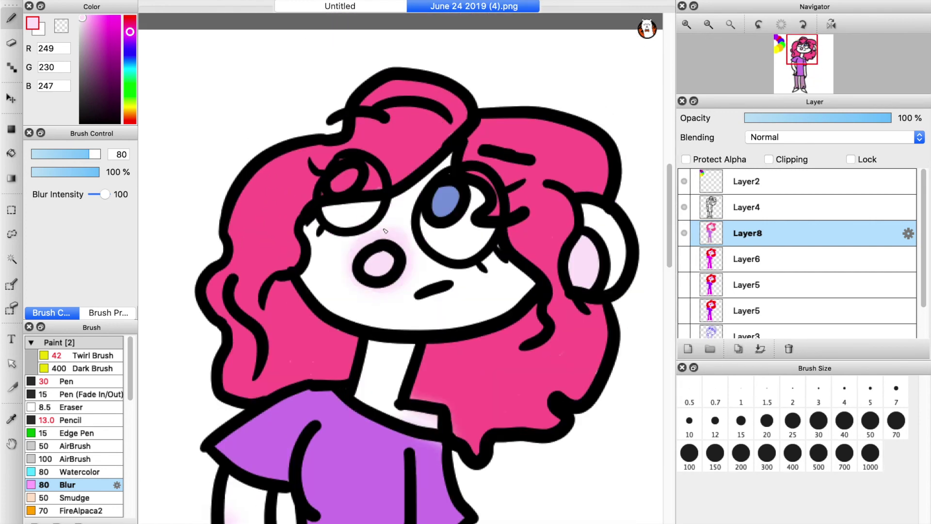
{"action": "left_click", "coordinate": [686, 24]}
{"action": "left_click", "coordinate": [708, 25]}
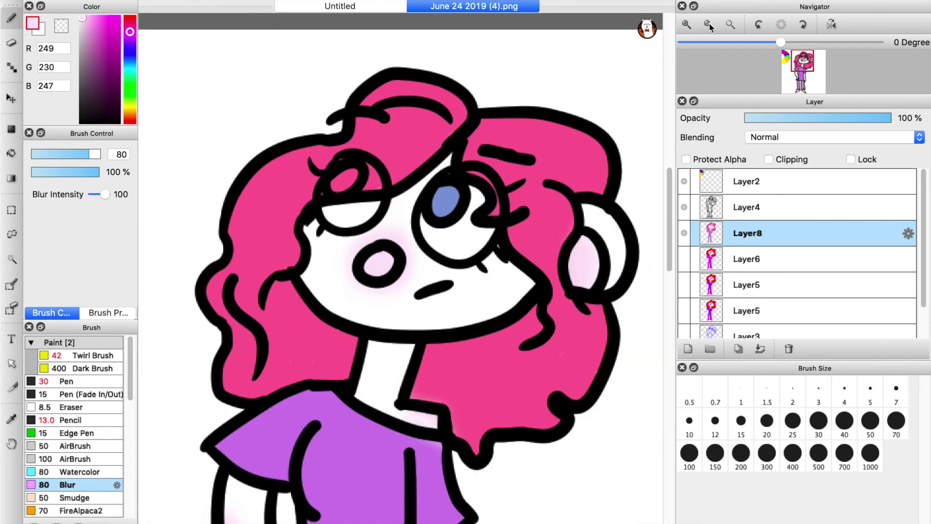
Save the finished drawing as a PNG named June 24 2019 (FINAL).
{"action": "left_click", "coordinate": [708, 24]}
{"action": "left_click", "coordinate": [708, 25]}
{"action": "left_click_drag", "start_coordinate": [670, 241], "coordinate": [670, 265]}
{"action": "left_click", "coordinate": [100, 1]}
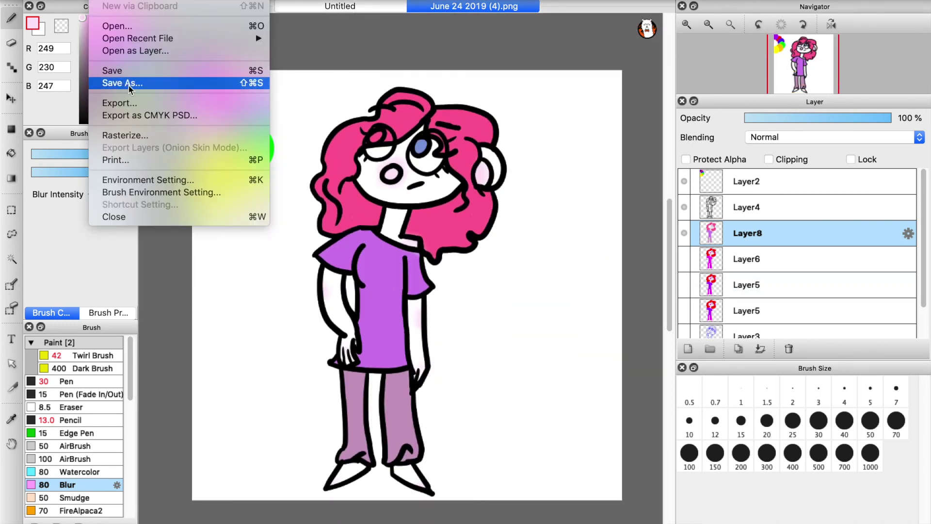
{"action": "left_click", "coordinate": [104, 82]}
{"action": "left_click", "coordinate": [465, 177]}
{"action": "left_click", "coordinate": [437, 190]}
{"action": "key", "text": "BackSpace"}
{"action": "key", "text": "BackSpace"}
{"action": "type", "text": "FINAL)"}
{"action": "left_click", "coordinate": [562, 201]}
{"action": "left_click", "coordinate": [557, 269]}
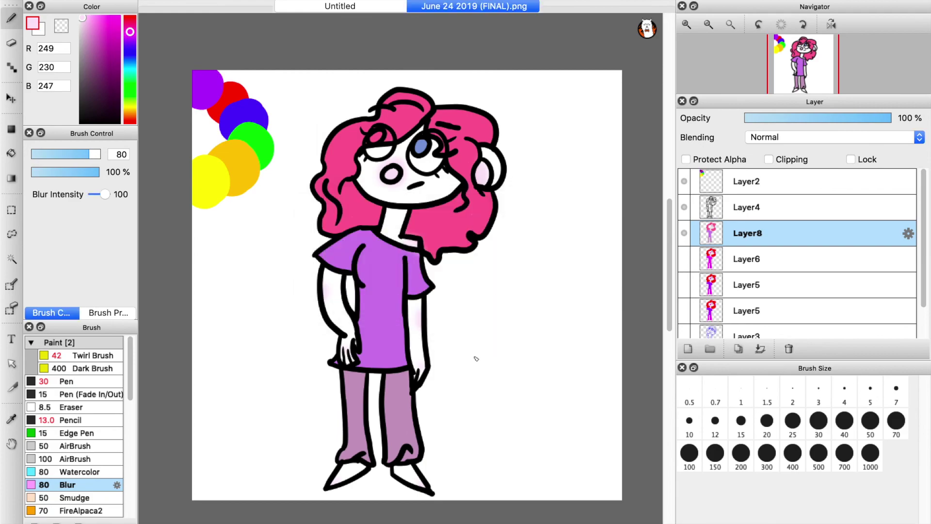